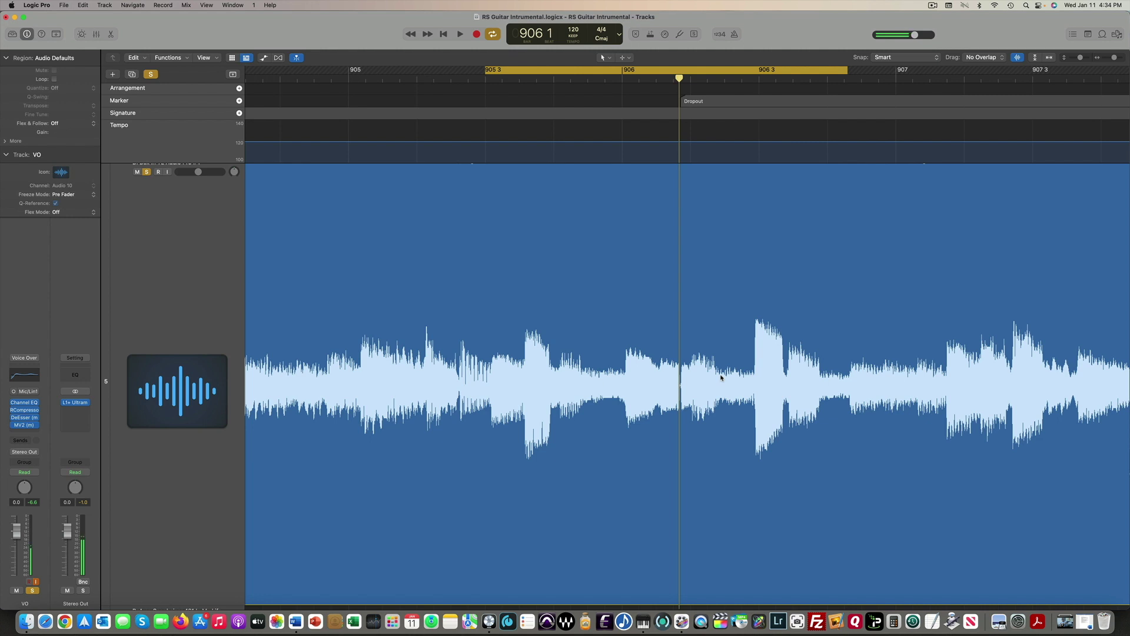
Play and stop the cycle around the dropout a few times to hear the gap.
{"action": "key", "text": "space"}
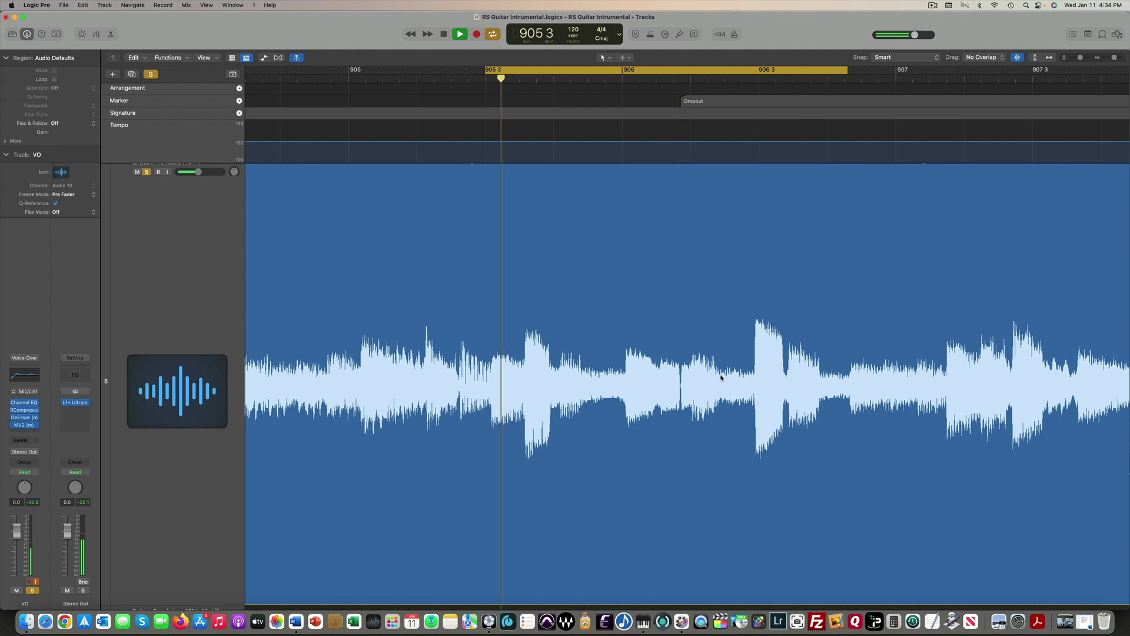
{"action": "key", "text": "space"}
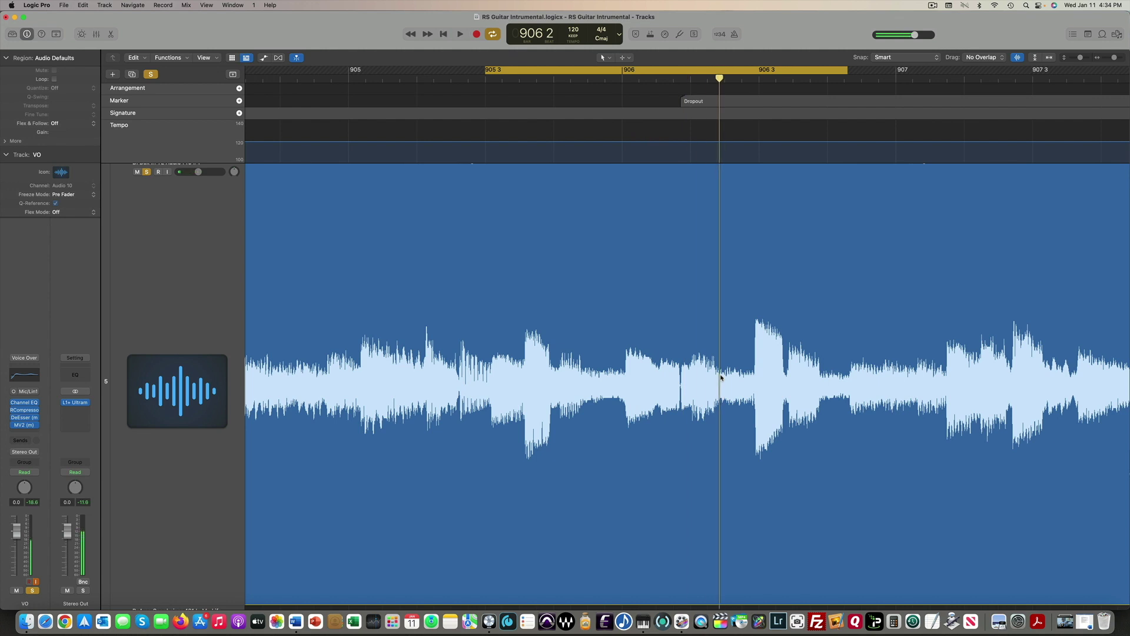
{"action": "key", "text": "space"}
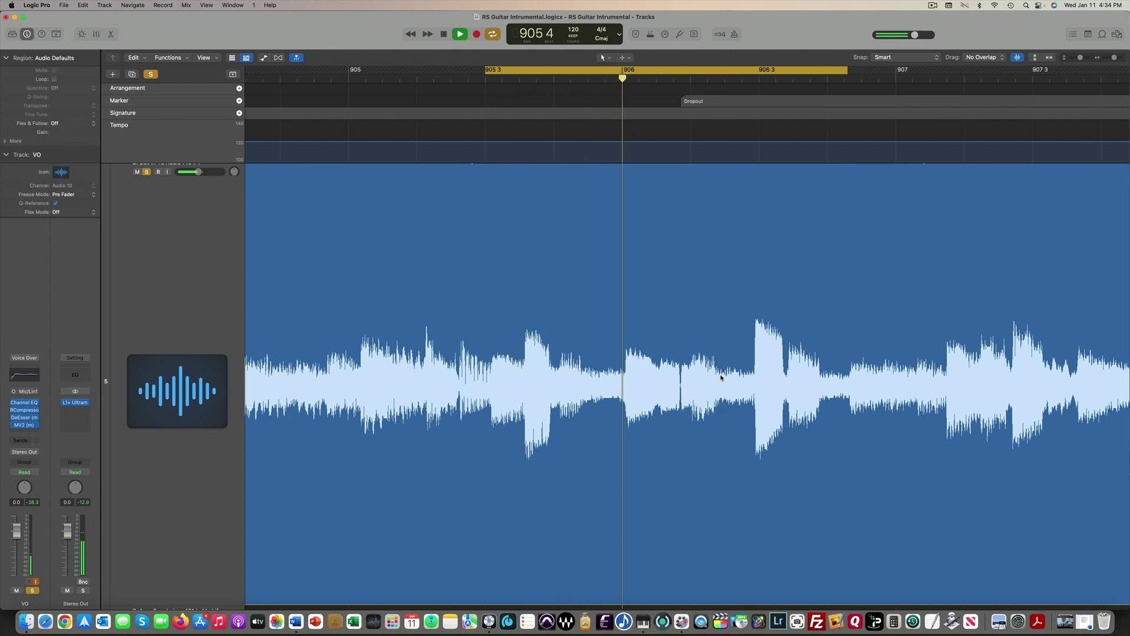
{"action": "key", "text": "space"}
Zoom in until the flat silent gap near bar 906 1 4 fills the view.
{"action": "key", "text": "super+Right"}
{"action": "key", "text": "super+Right"}
{"action": "key", "text": "super+Right"}
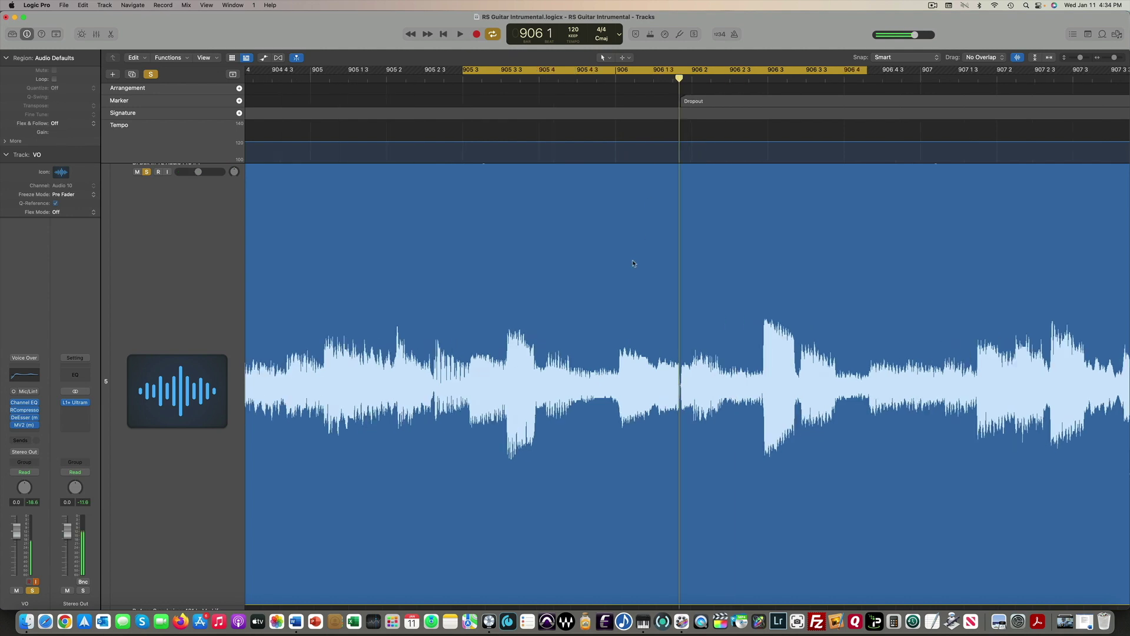
{"action": "key", "text": "super+Right"}
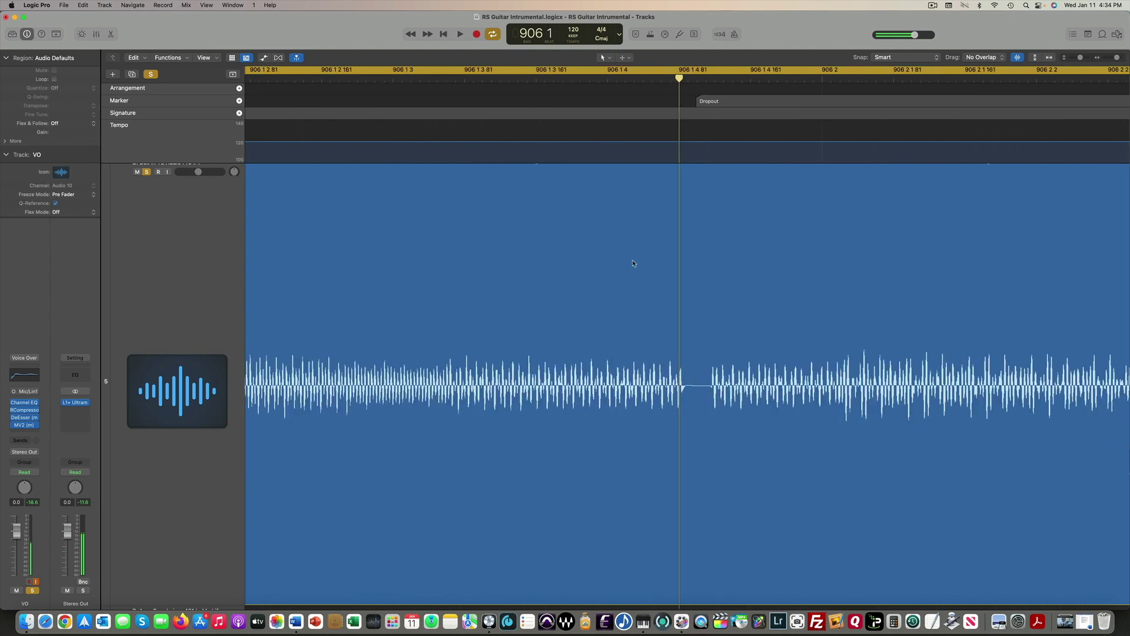
{"action": "key", "text": "super+Right"}
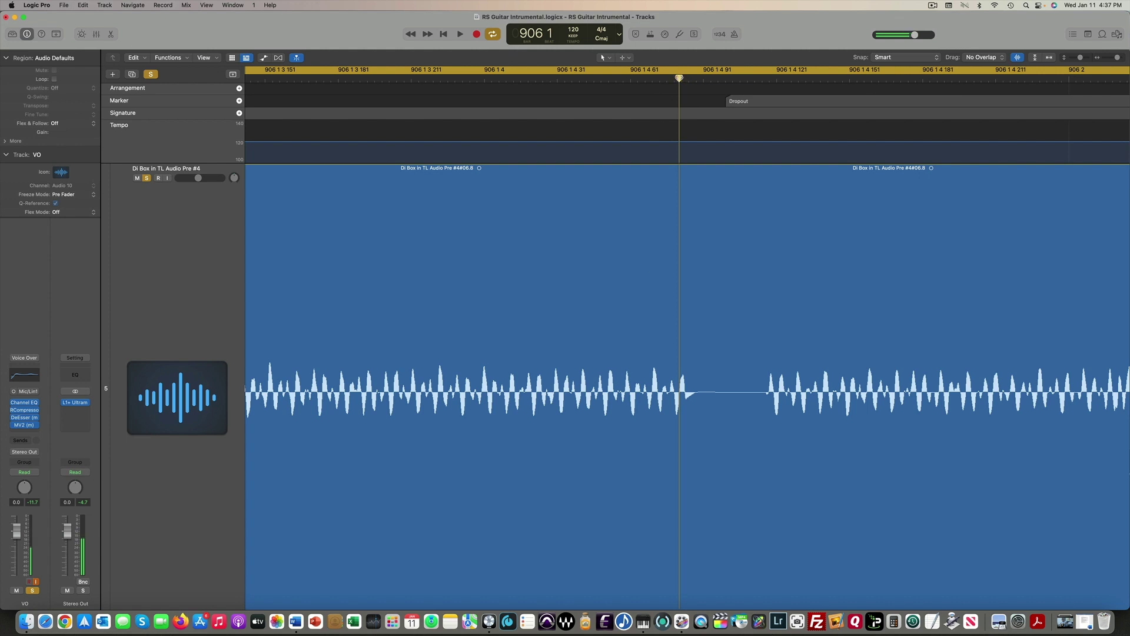
Move the playhead onto the Dropout marker and split the guitar region there.
{"action": "left_click_drag", "start_coordinate": [681, 79], "coordinate": [732, 79]}
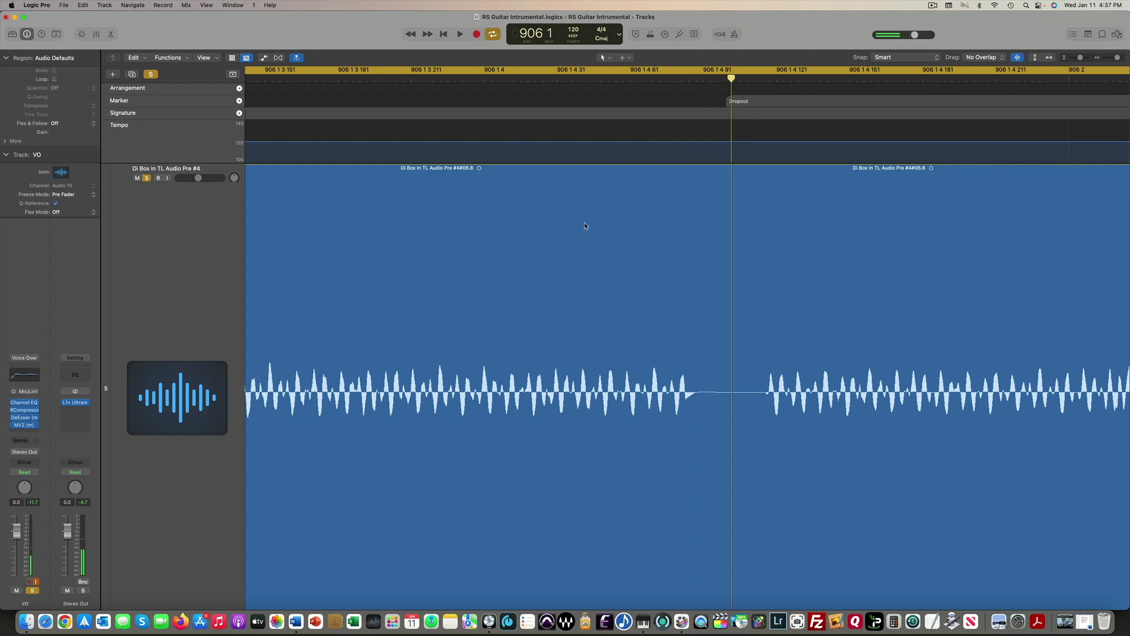
{"action": "key", "text": "super+Left"}
{"action": "key", "text": "super+Left"}
{"action": "key", "text": "super+Left"}
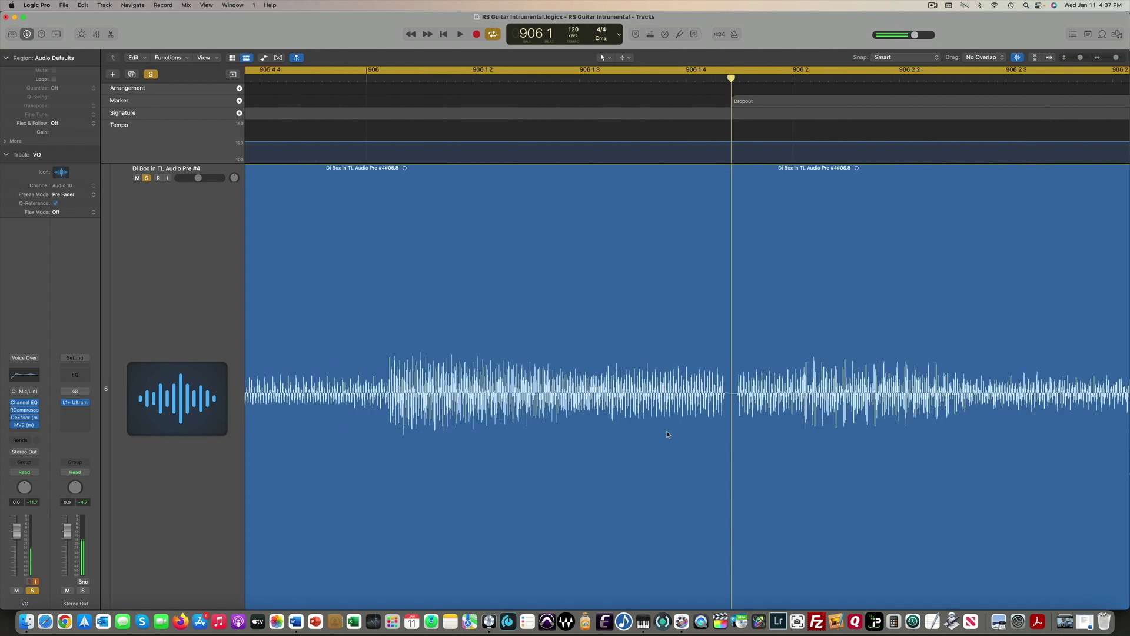
{"action": "right_click", "coordinate": [733, 392]}
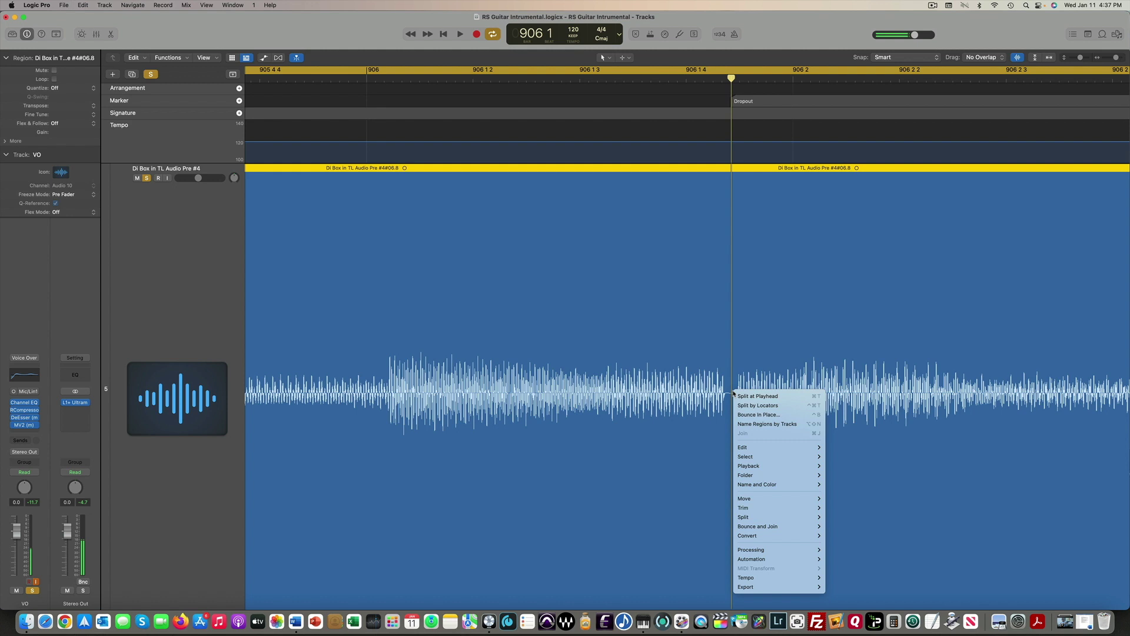
{"action": "left_click", "coordinate": [748, 397]}
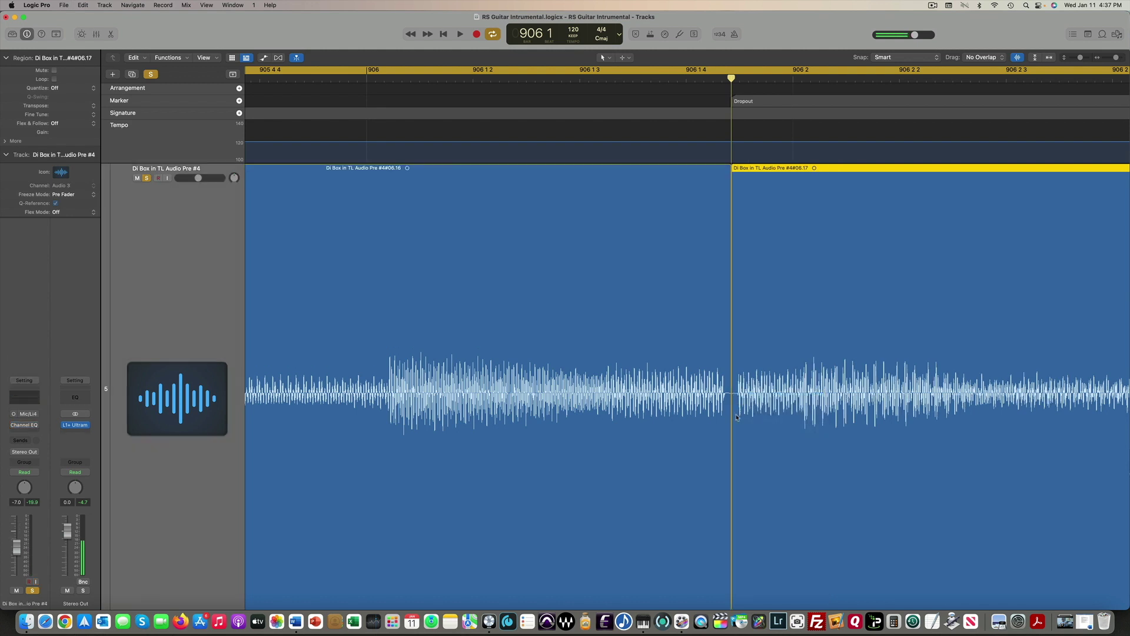
Trim the right region's start past the gap and the left region's end back before it.
{"action": "scroll", "coordinate": [740, 421], "scroll_direction": "right", "scroll_amount": 1}
{"action": "key", "text": "super+Right"}
{"action": "key", "text": "super+Right"}
{"action": "key", "text": "super+Right"}
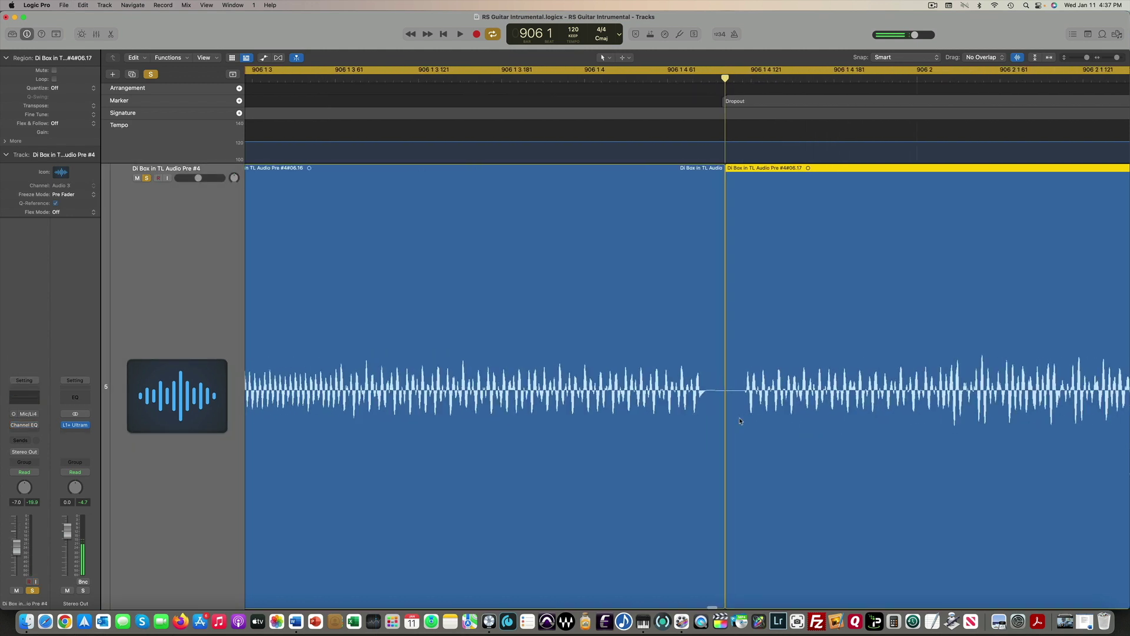
{"action": "left_click_drag", "start_coordinate": [725, 424], "coordinate": [1004, 422]}
{"action": "left_click_drag", "start_coordinate": [725, 424], "coordinate": [521, 424]}
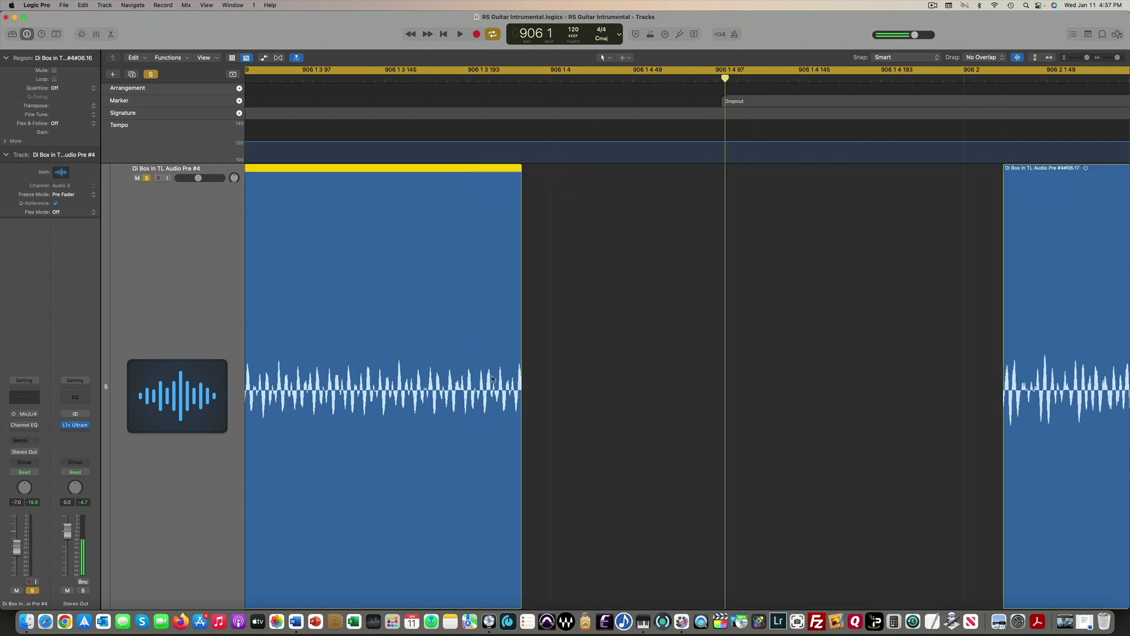
Split the right region at 906 2 and delete regions #06.18 and #06.19.
{"action": "scroll", "coordinate": [608, 370], "scroll_direction": "right", "scroll_amount": 3}
{"action": "scroll", "coordinate": [608, 371], "scroll_direction": "down", "scroll_amount": 5}
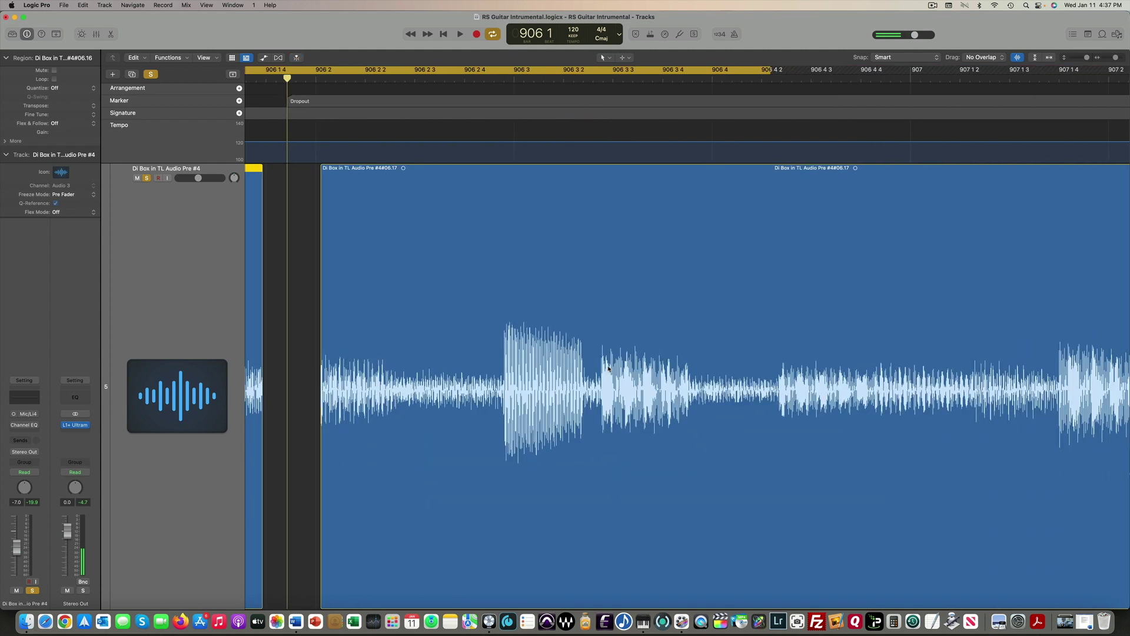
{"action": "left_click", "coordinate": [505, 78]}
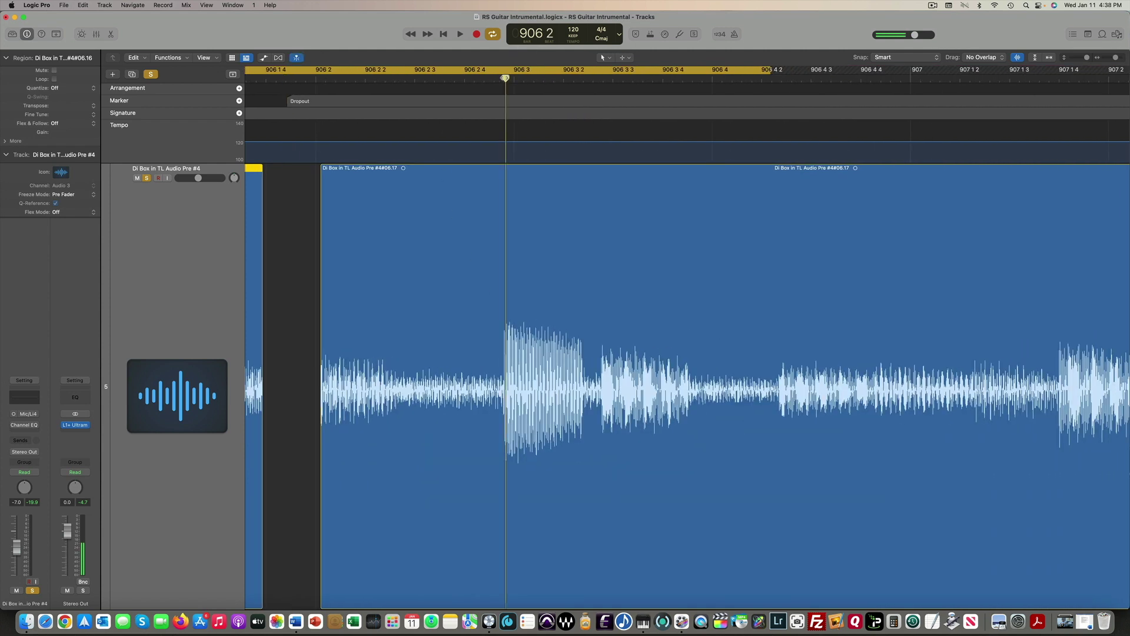
{"action": "left_click", "coordinate": [509, 173]}
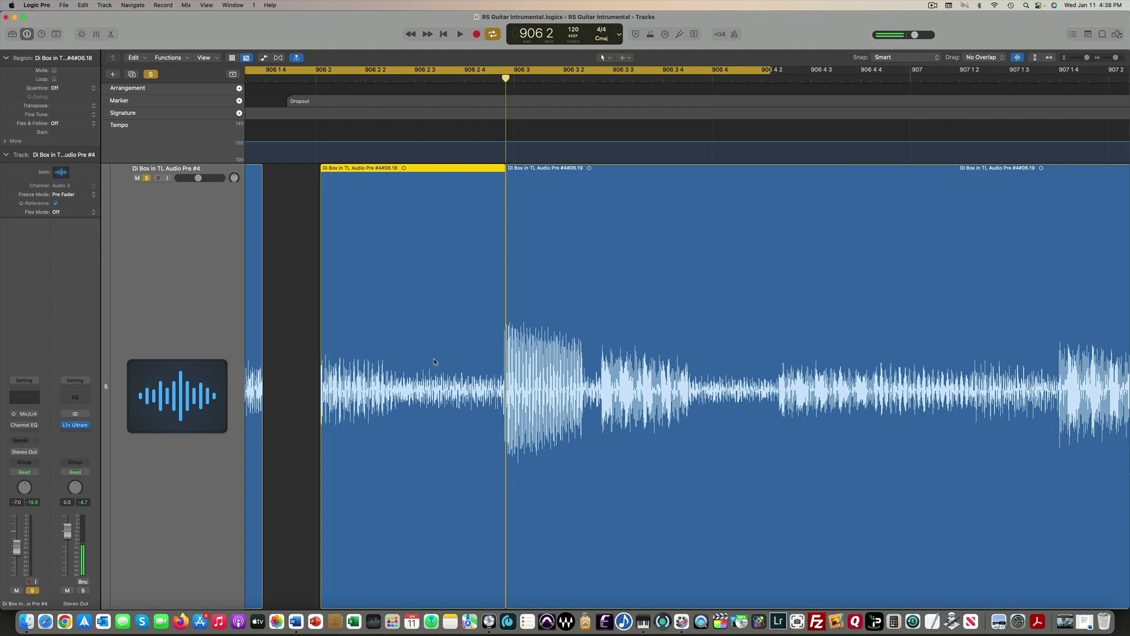
{"action": "key", "text": "Delete"}
{"action": "scroll", "coordinate": [434, 361], "scroll_direction": "left", "scroll_amount": 5}
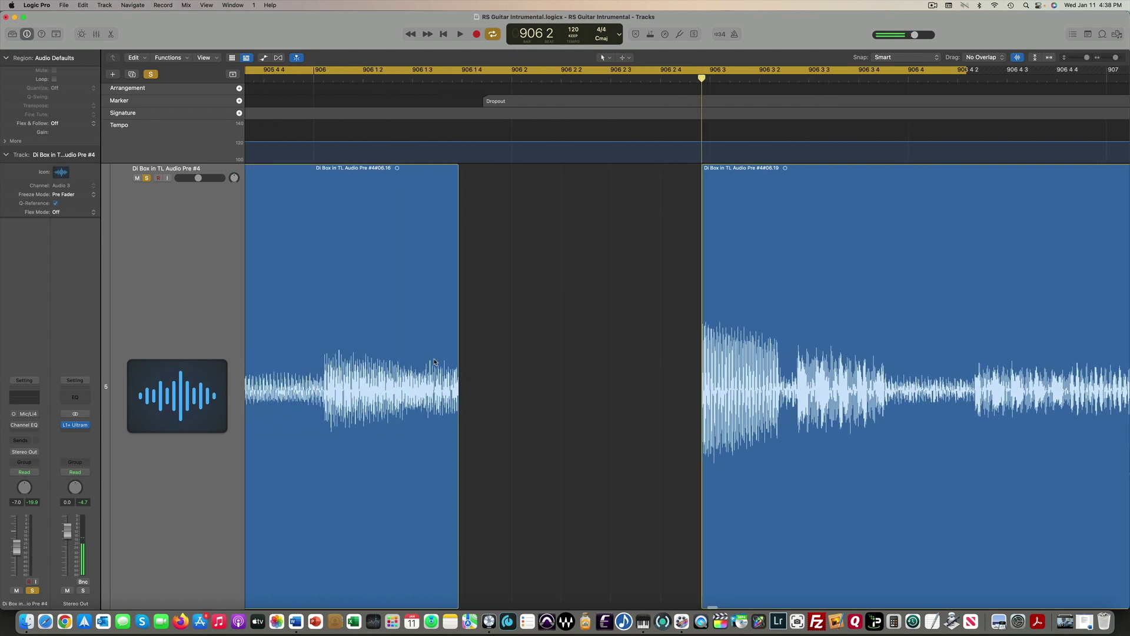
{"action": "left_click", "coordinate": [749, 234]}
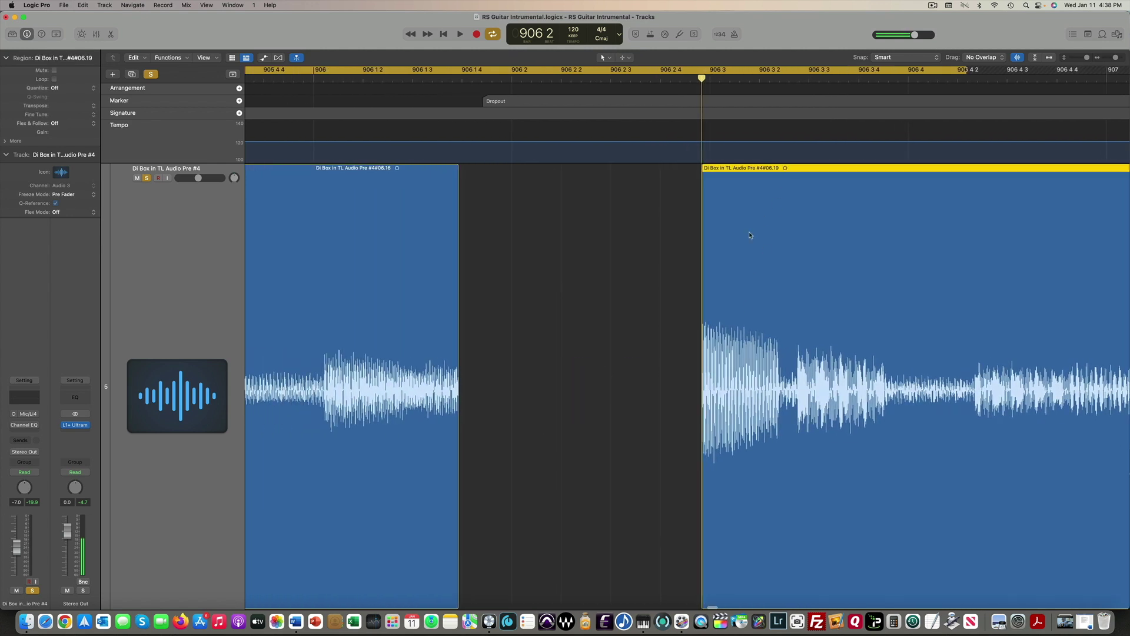
{"action": "key", "text": "Delete"}
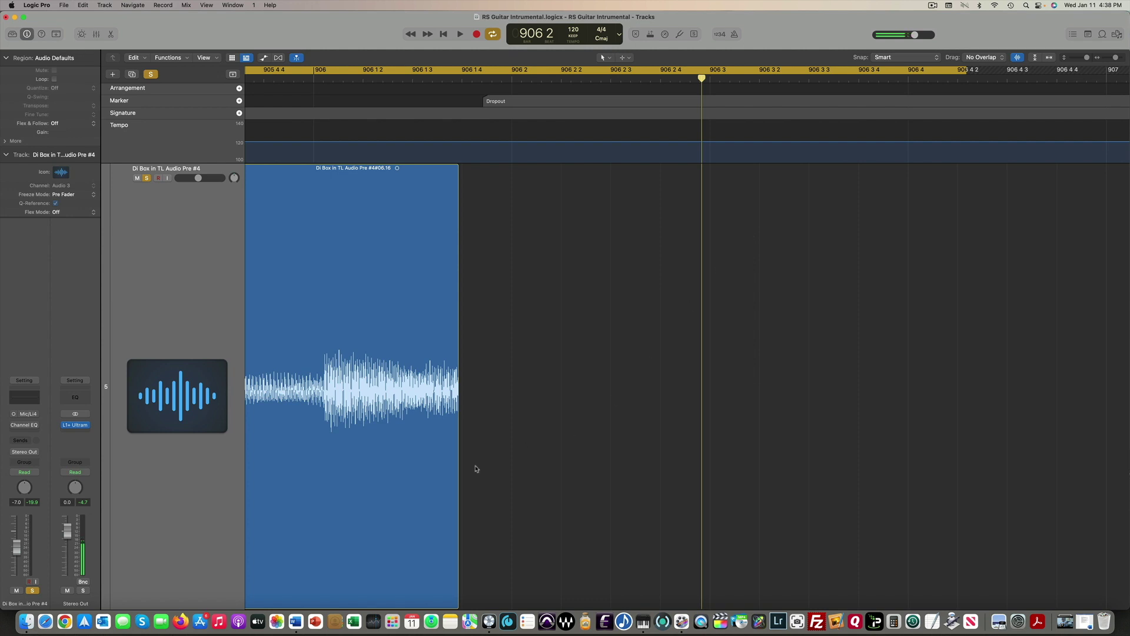
Lengthen the left region's end back across the dropout.
{"action": "left_click_drag", "start_coordinate": [457, 471], "coordinate": [548, 473]}
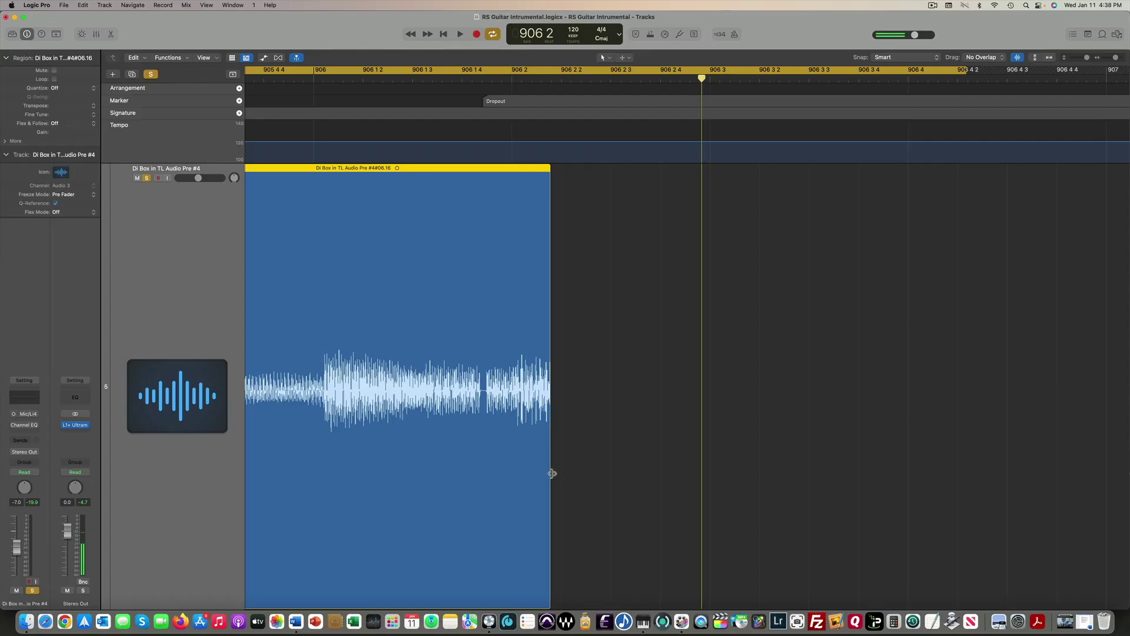
{"action": "left_click_drag", "start_coordinate": [550, 473], "coordinate": [1064, 389]}
{"action": "scroll", "coordinate": [880, 436], "scroll_direction": "right", "scroll_amount": 5}
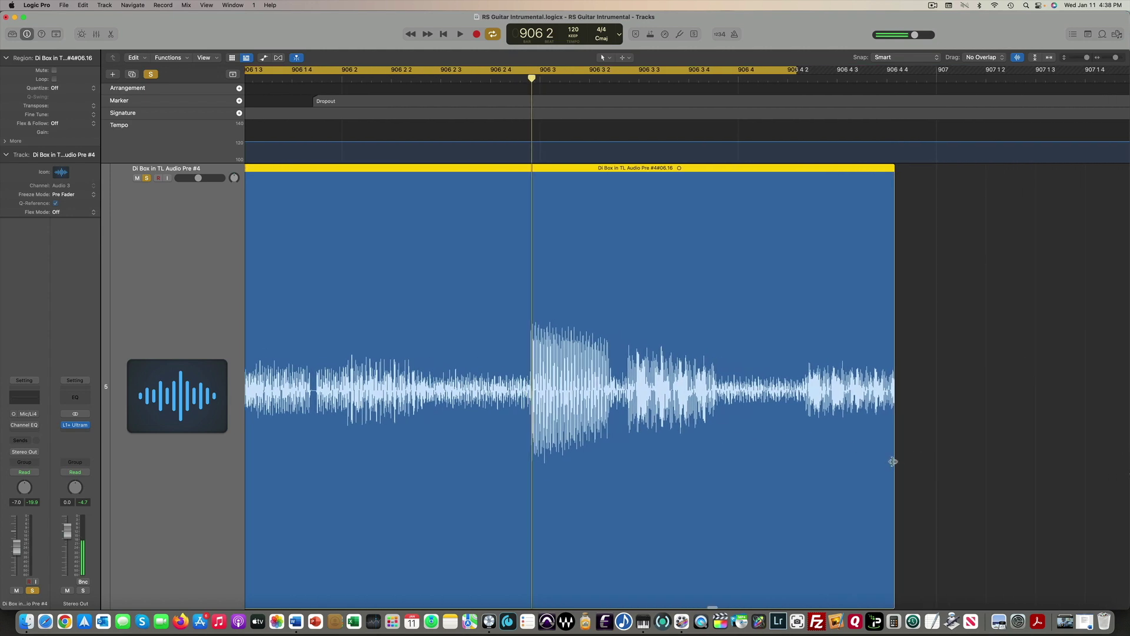
{"action": "left_click_drag", "start_coordinate": [895, 462], "coordinate": [1118, 435]}
{"action": "scroll", "coordinate": [547, 286], "scroll_direction": "left", "scroll_amount": 5}
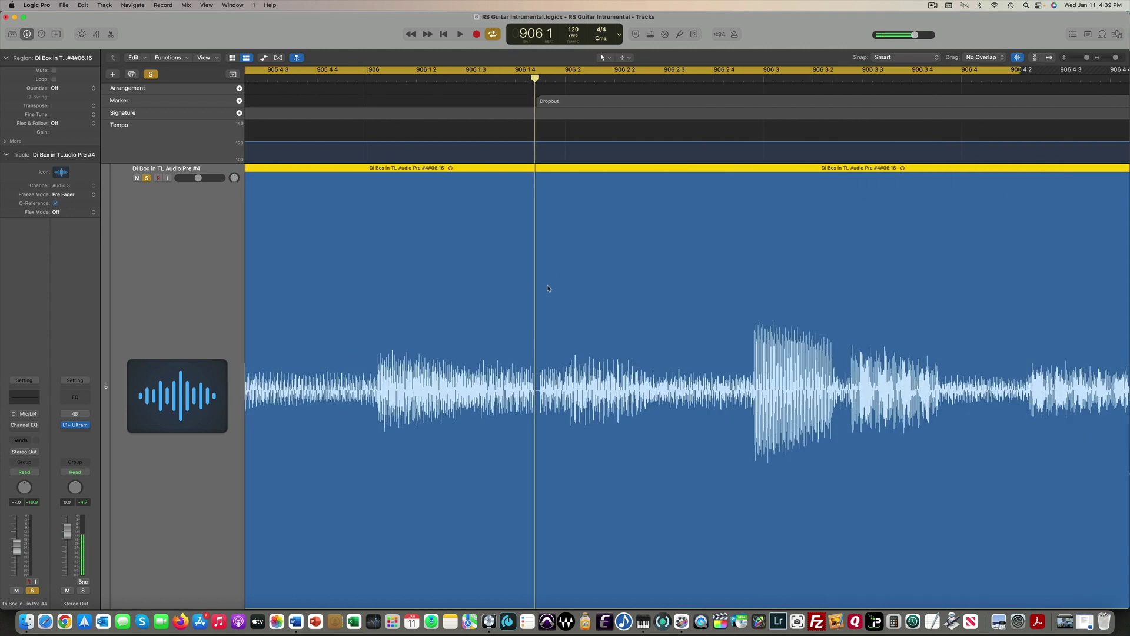
{"action": "scroll", "coordinate": [542, 286], "scroll_direction": "up", "scroll_amount": 8}
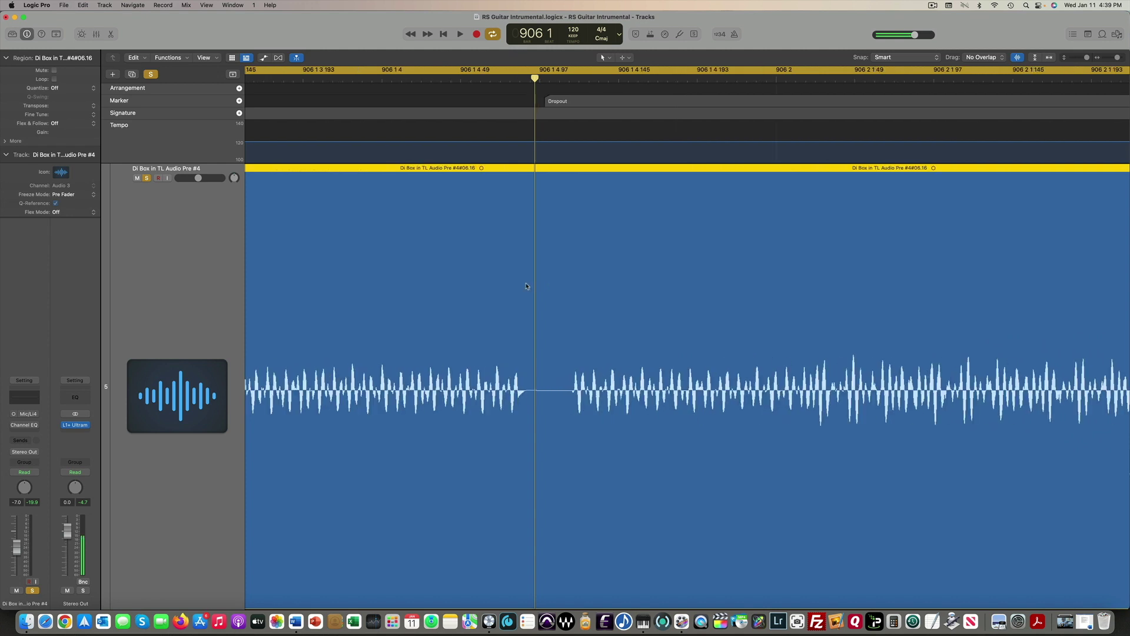
{"action": "left_click", "coordinate": [455, 76]}
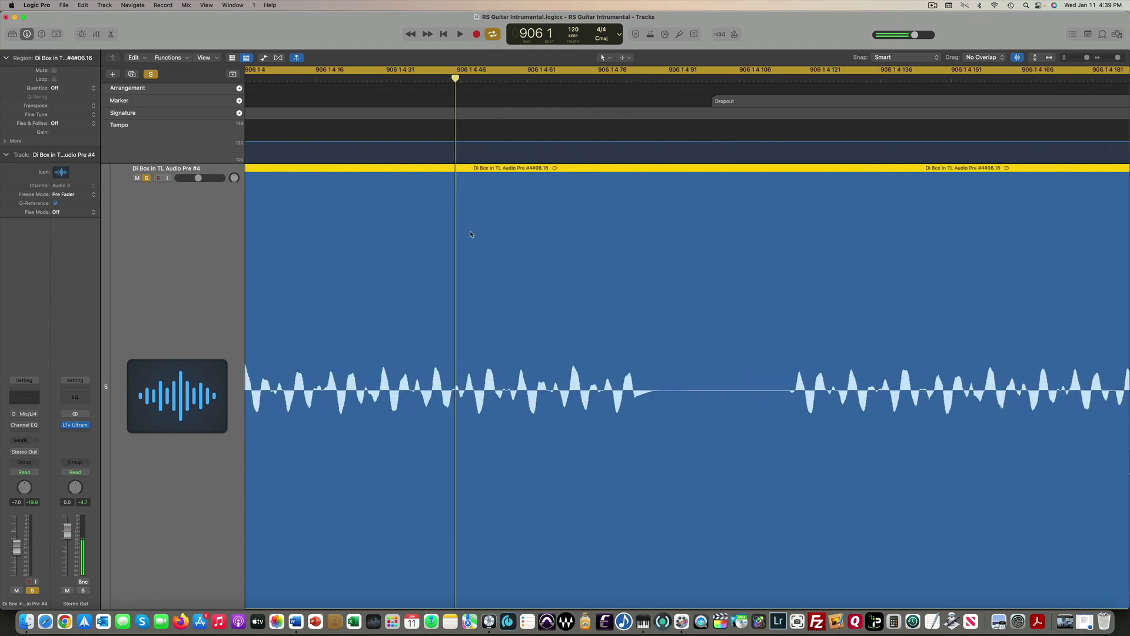
{"action": "scroll", "coordinate": [470, 234], "scroll_direction": "up", "scroll_amount": 5}
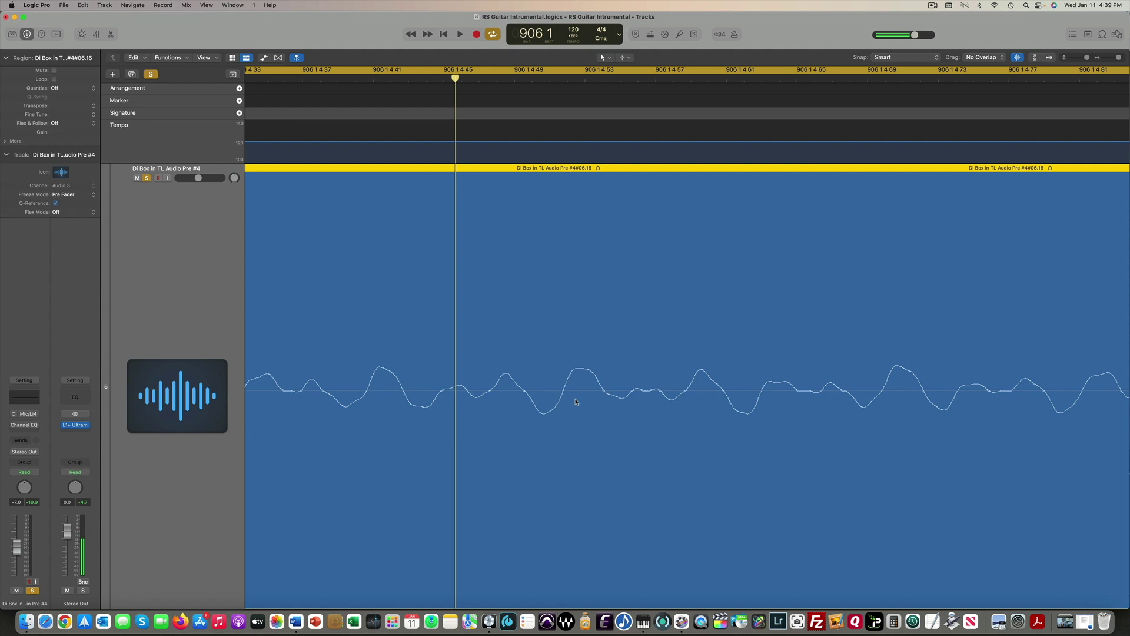
Split the region at a zero crossing where the dropout begins.
{"action": "key", "text": "super+Left"}
{"action": "key", "text": "super+Left"}
{"action": "key", "text": "super+Left"}
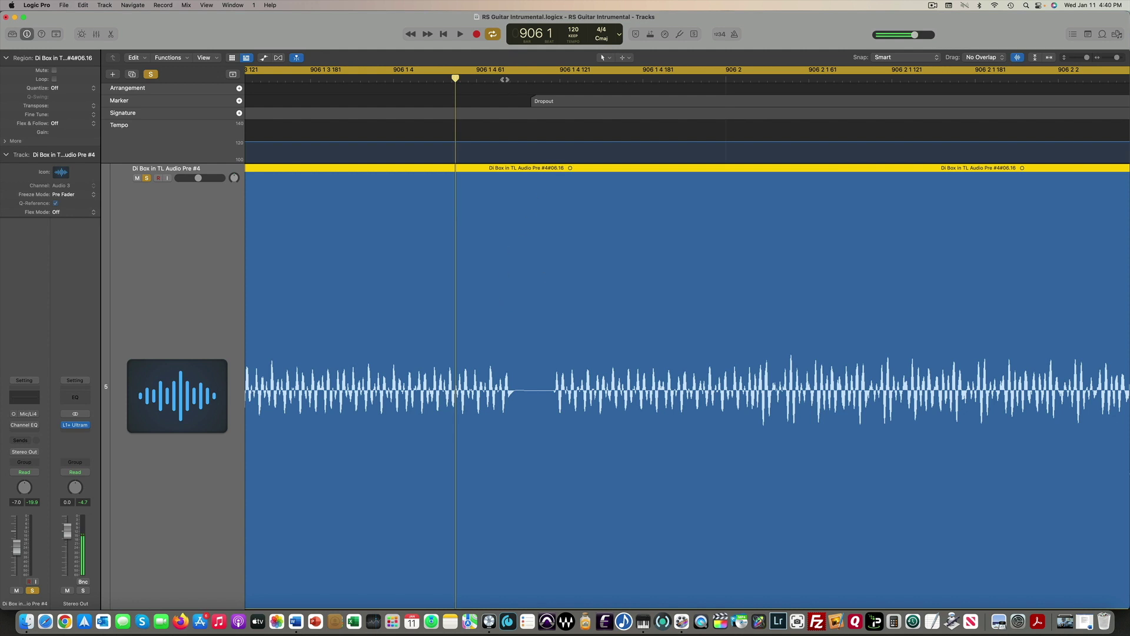
{"action": "left_click", "coordinate": [505, 79]}
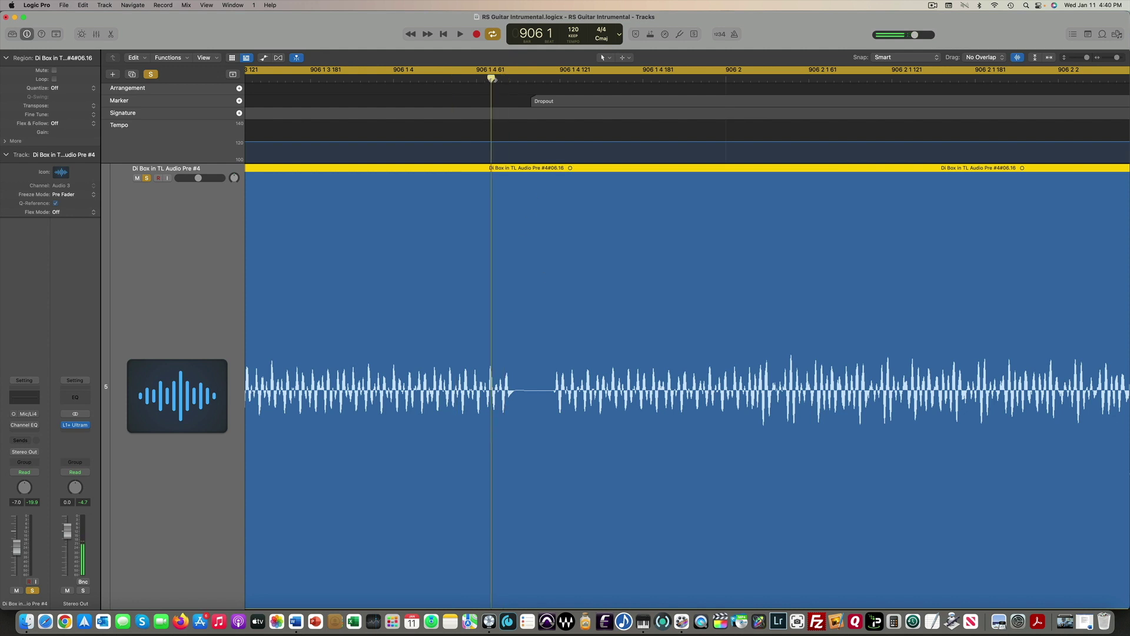
{"action": "key", "text": "super+Right"}
{"action": "key", "text": "super+Right"}
{"action": "key", "text": "super+Right"}
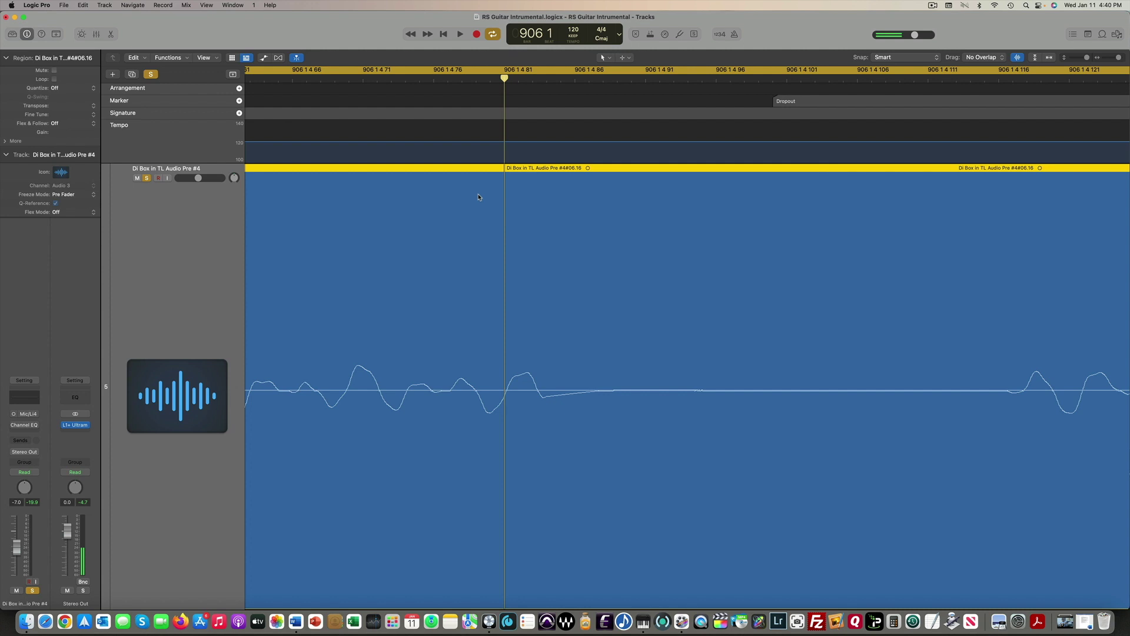
{"action": "key", "text": "super+Left"}
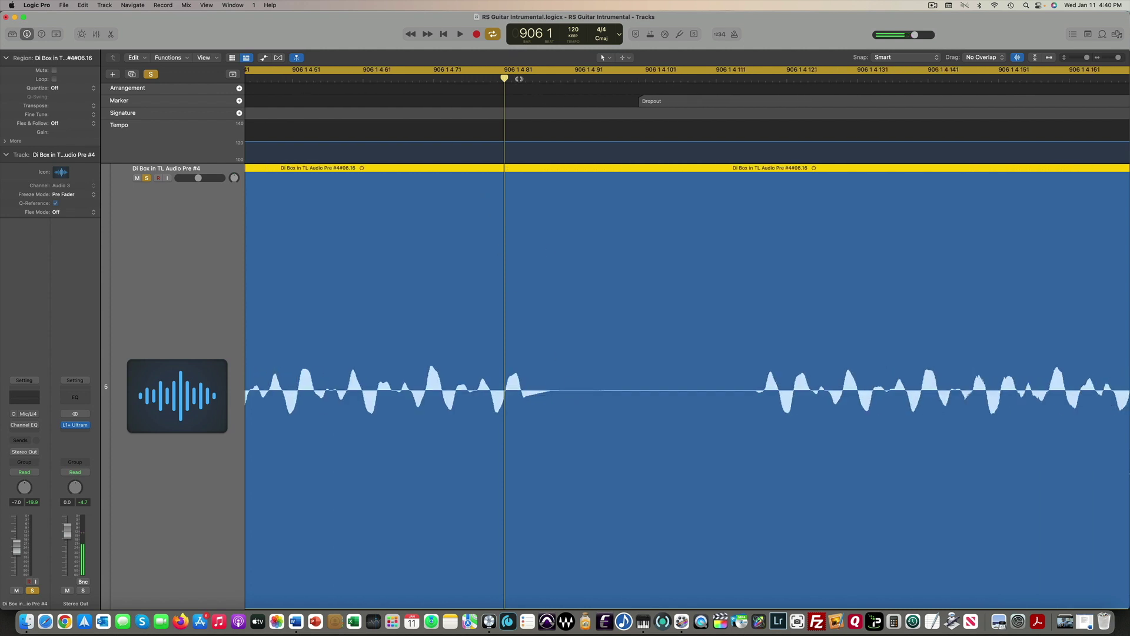
{"action": "left_click", "coordinate": [507, 78]}
{"action": "key", "text": "super+Right"}
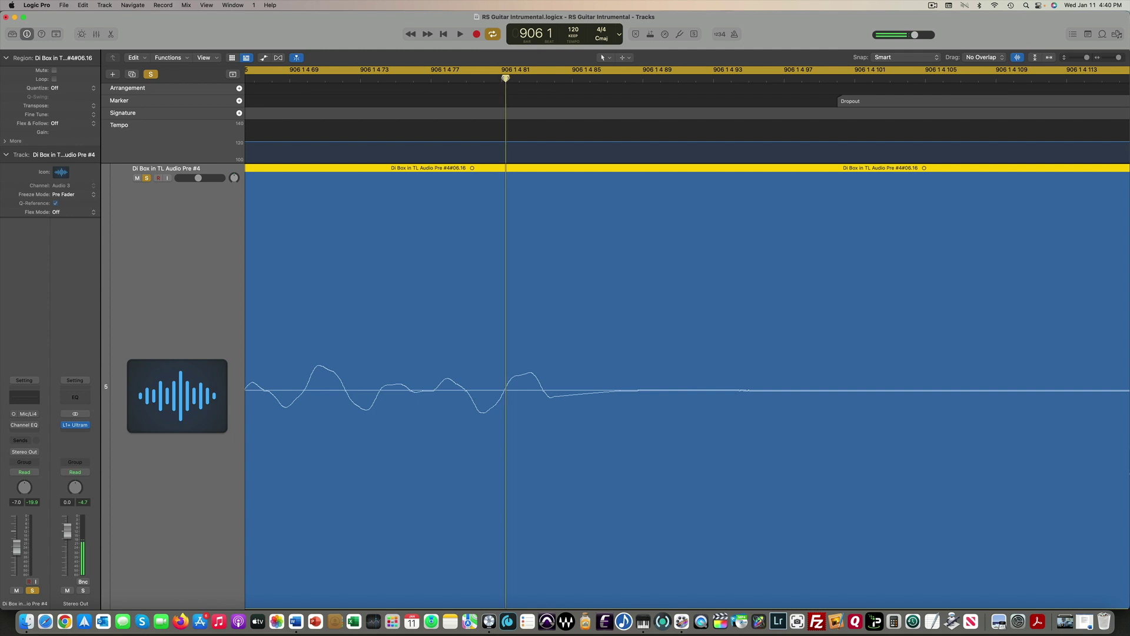
{"action": "left_click", "coordinate": [504, 78]}
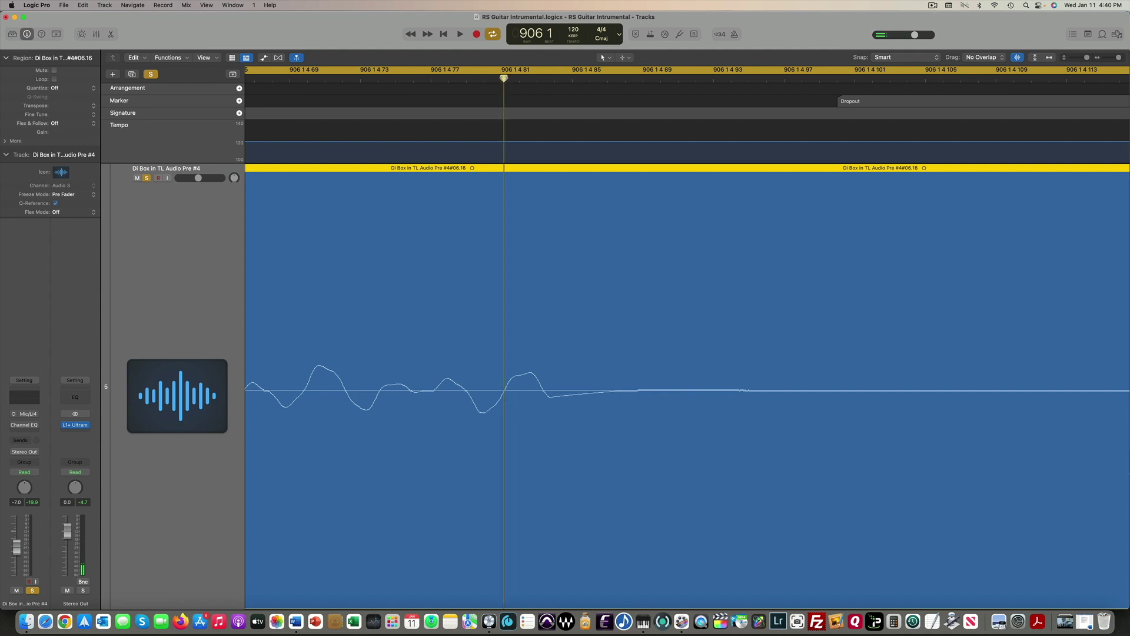
{"action": "right_click", "coordinate": [505, 394]}
{"action": "left_click", "coordinate": [530, 397]}
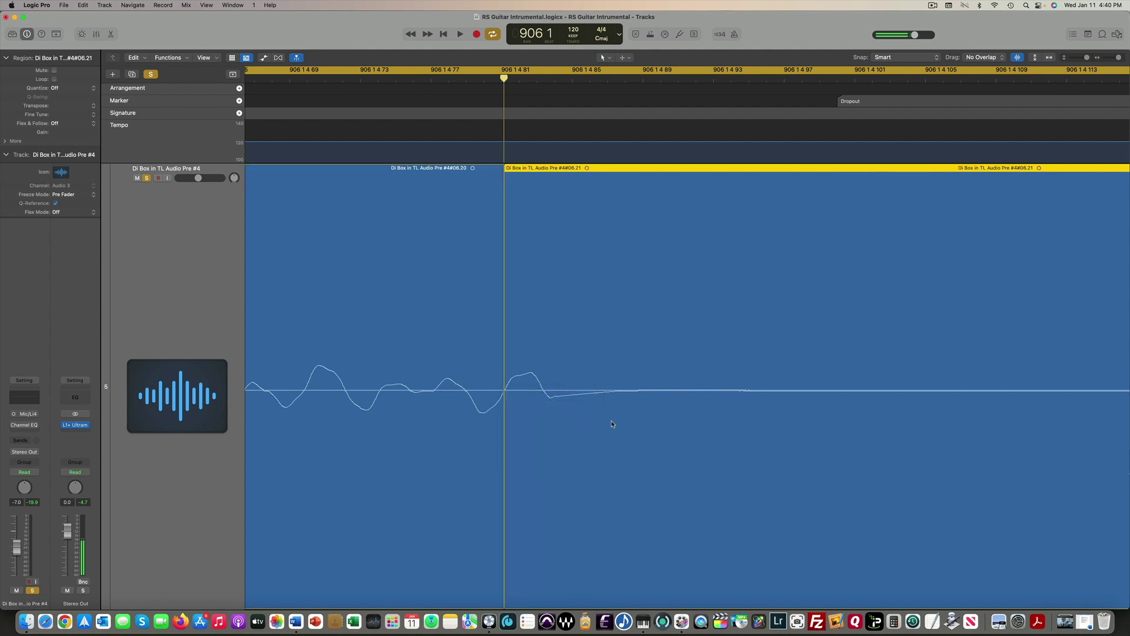
Move the playhead to the dropout's end at 906 1 4 121.
{"action": "key", "text": "super+Left"}
{"action": "key", "text": "super+Left"}
{"action": "key", "text": "super+Left"}
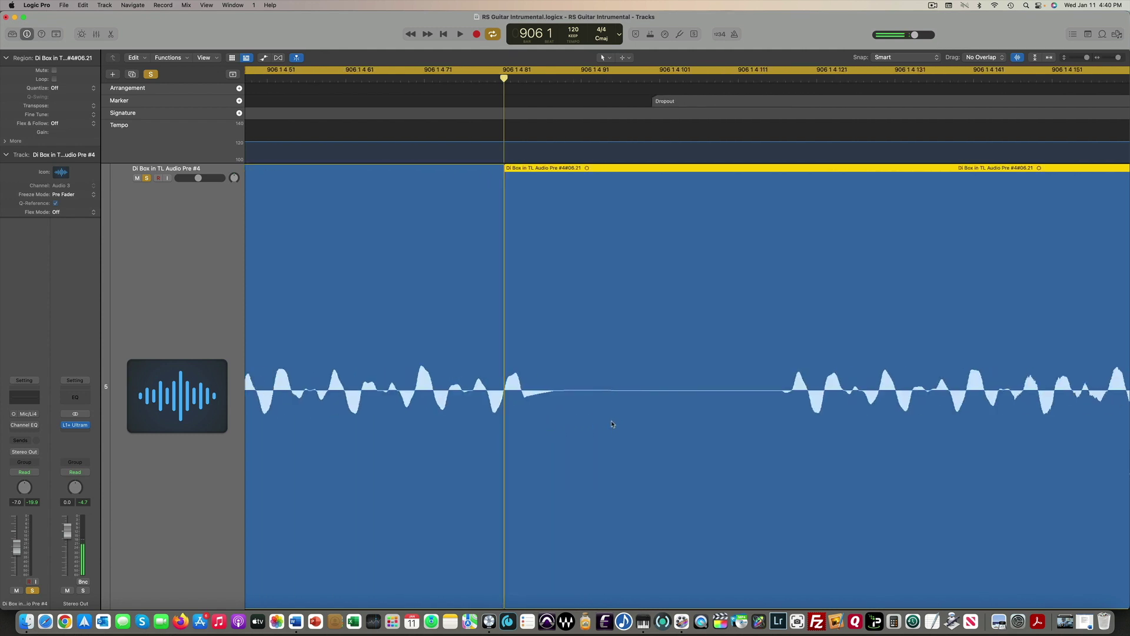
{"action": "left_click", "coordinate": [650, 80]}
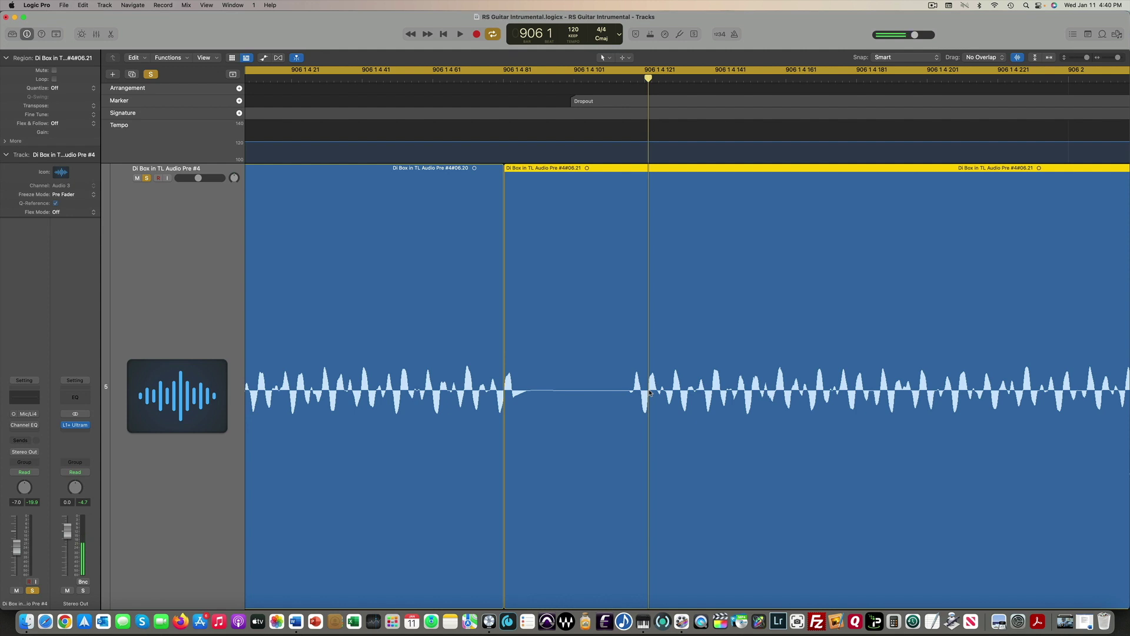
{"action": "scroll", "coordinate": [650, 393], "scroll_direction": "down", "scroll_amount": 3}
Split at the dropout's end, delete the silent region, and slide #06.23 left to 906 1 4 81.
{"action": "key", "text": "super+t"}
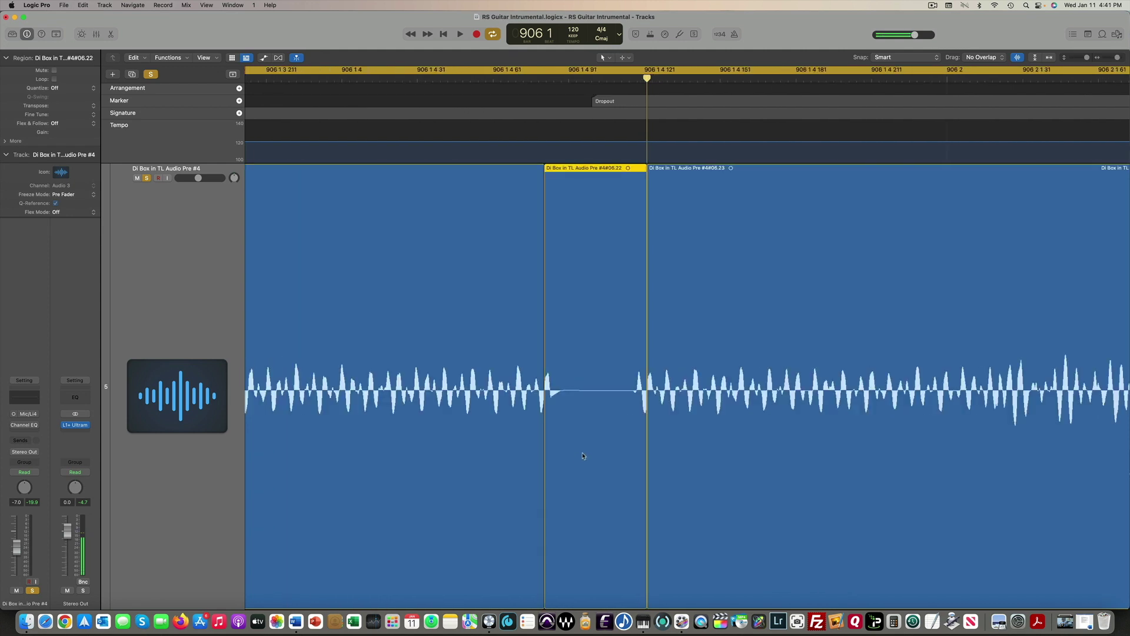
{"action": "key", "text": "Delete"}
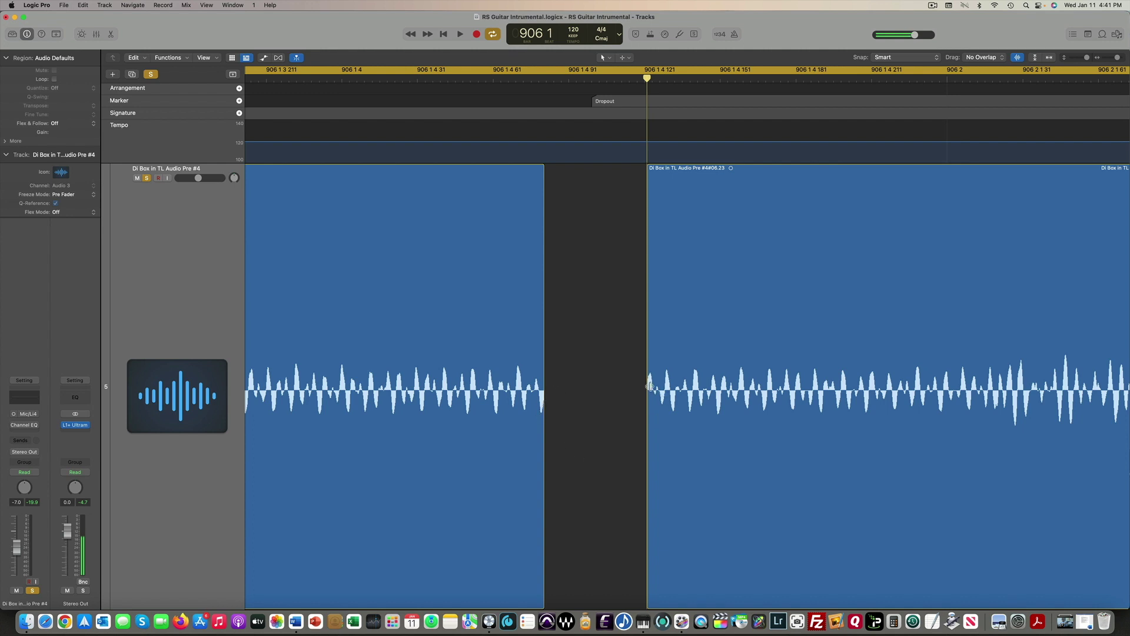
{"action": "left_click_drag", "start_coordinate": [676, 449], "coordinate": [580, 448]}
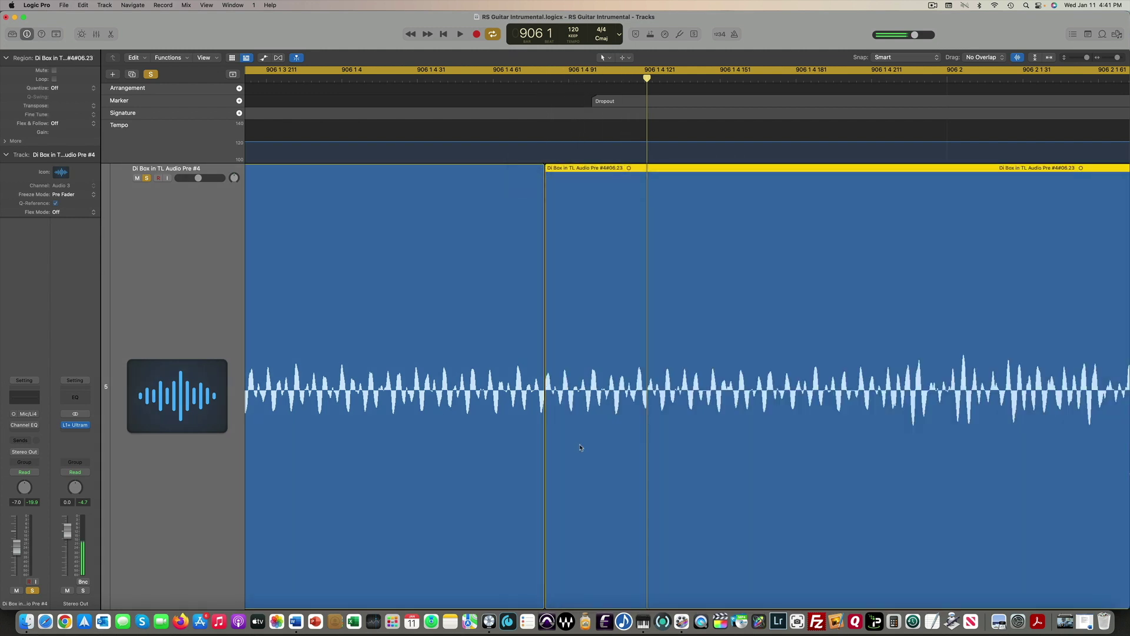
{"action": "key", "text": "super+Right"}
{"action": "key", "text": "super+Right"}
{"action": "key", "text": "super+Right"}
{"action": "scroll", "coordinate": [580, 447], "scroll_direction": "left", "scroll_amount": 10}
{"action": "left_click_drag", "start_coordinate": [523, 423], "coordinate": [530, 426]}
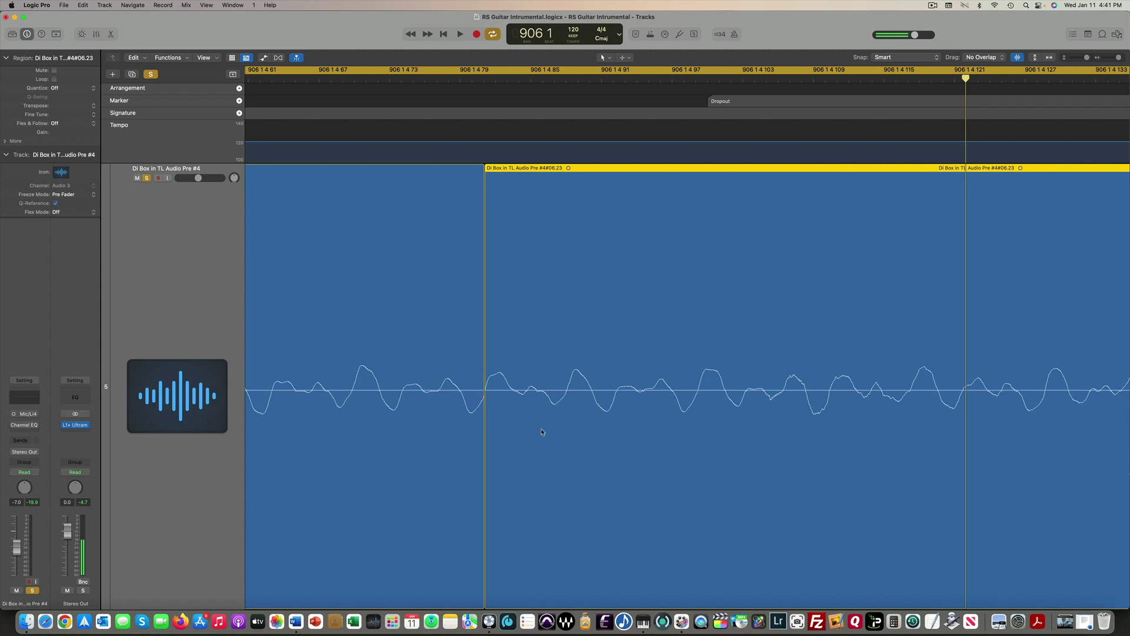
{"action": "key", "text": "super+Left"}
{"action": "key", "text": "super+Left"}
{"action": "key", "text": "super+Left"}
{"action": "key", "text": "super+Left"}
{"action": "key", "text": "super+Left"}
{"action": "key", "text": "super+Left"}
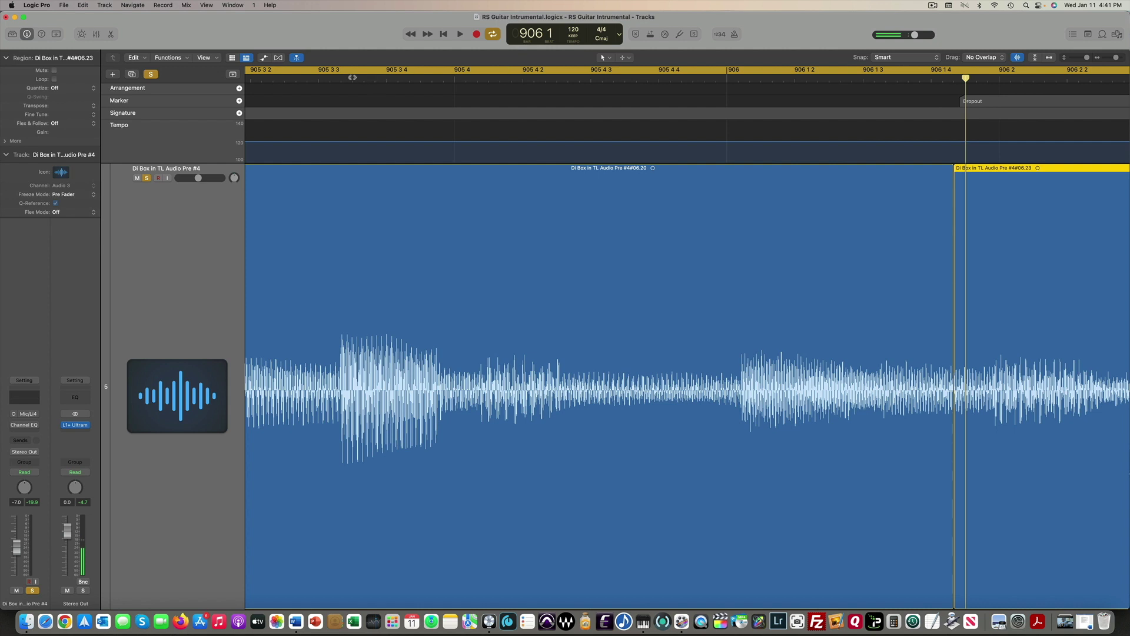
{"action": "key", "text": "super+Left"}
{"action": "key", "text": "super+Left"}
{"action": "key", "text": "space"}
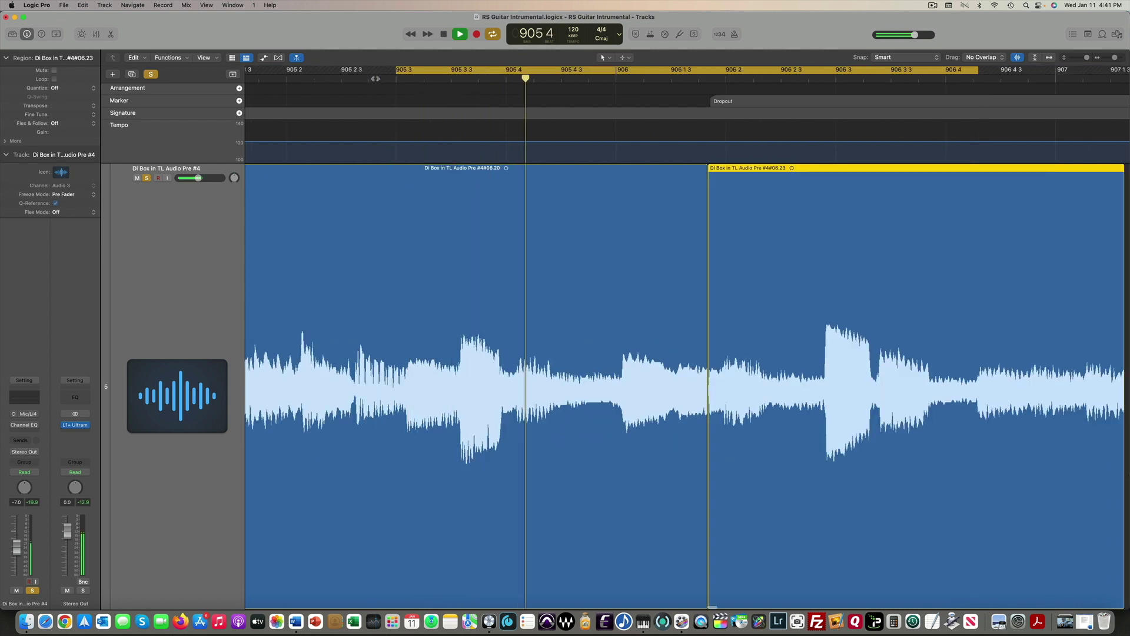
{"action": "key", "text": "space"}
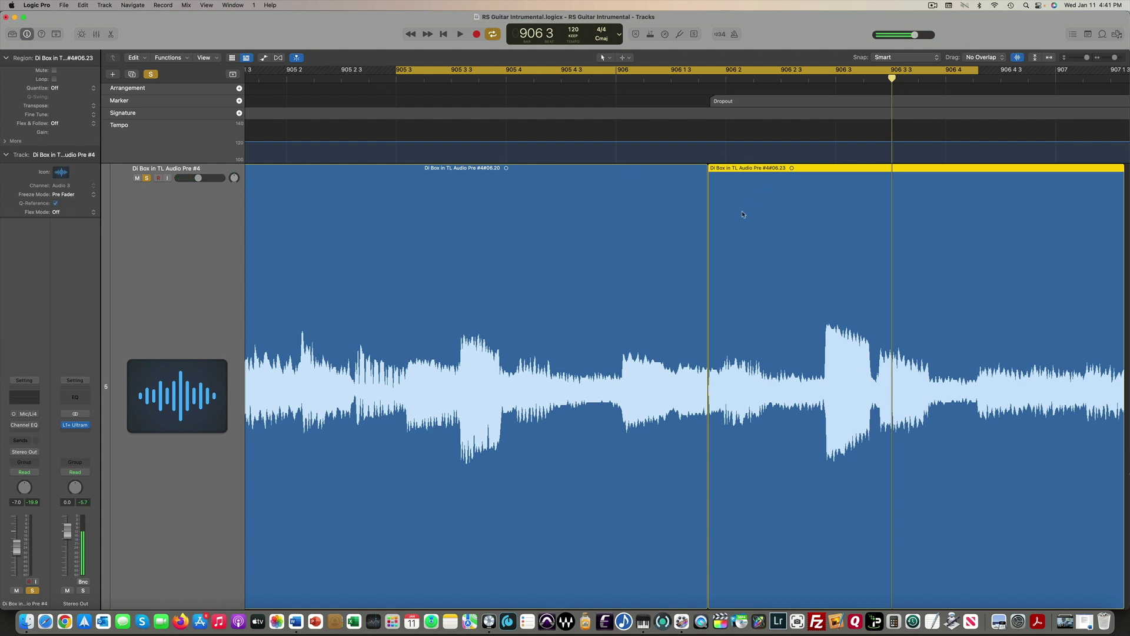
Drag the later region back and forth until #06.23 again starts at 906 1 4 121.
{"action": "left_click_drag", "start_coordinate": [742, 214], "coordinate": [826, 215]}
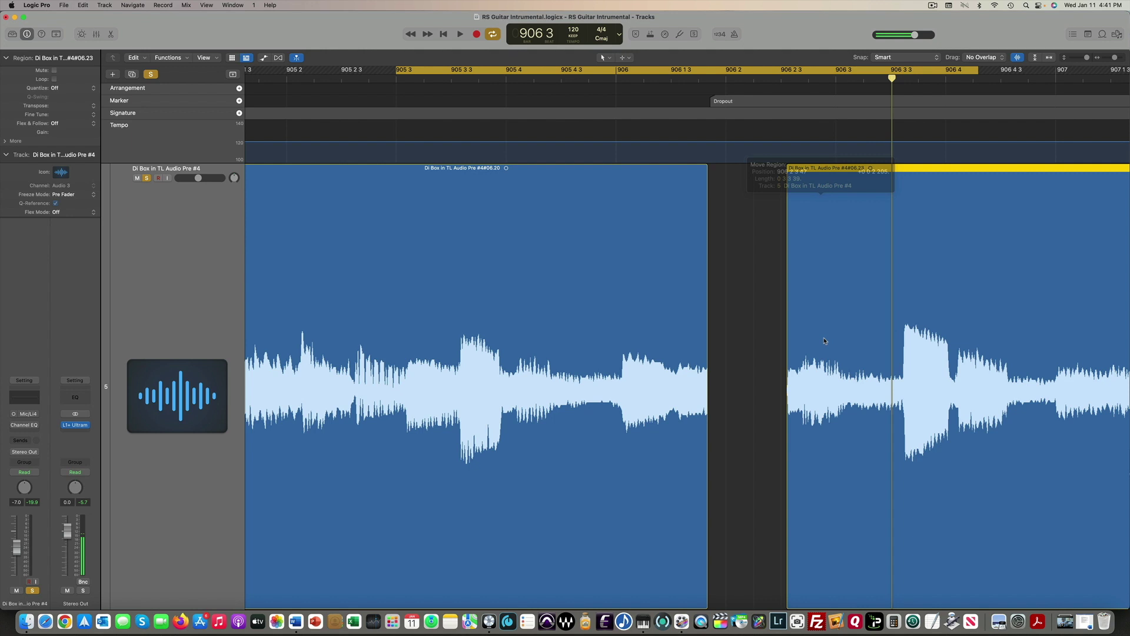
{"action": "left_click_drag", "start_coordinate": [830, 442], "coordinate": [784, 446]}
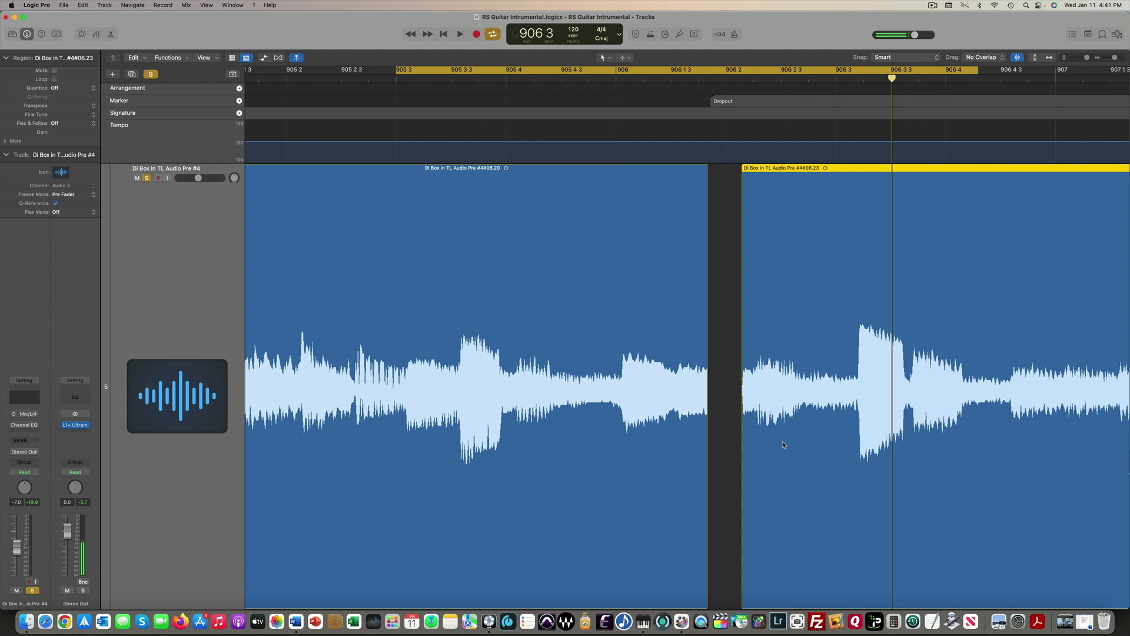
{"action": "left_click_drag", "start_coordinate": [796, 453], "coordinate": [780, 446]}
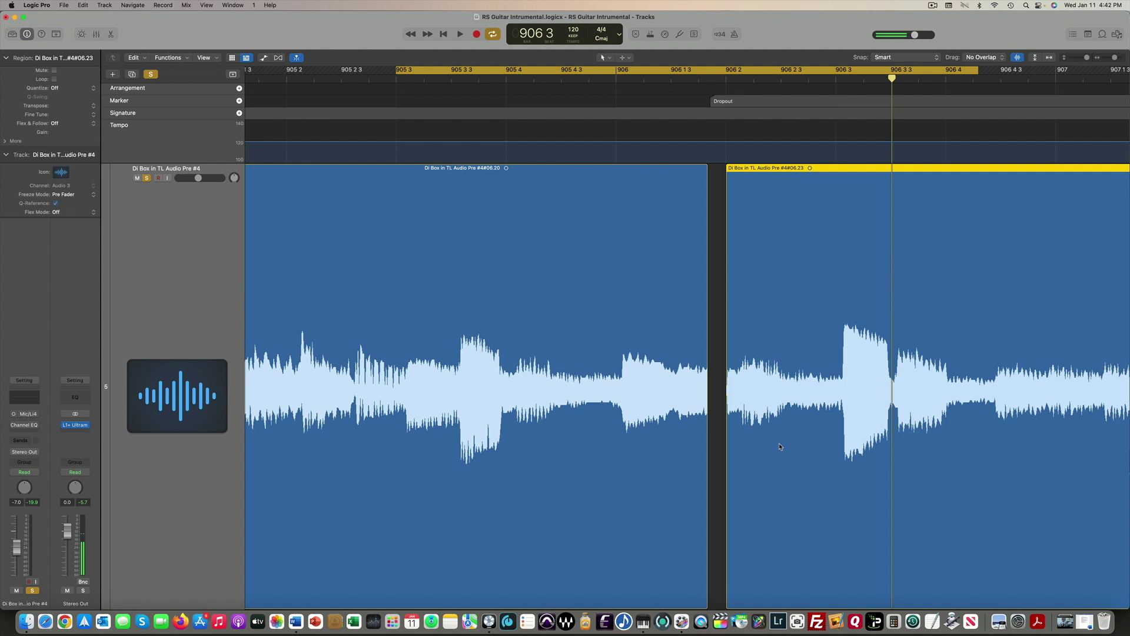
{"action": "left_click_drag", "start_coordinate": [780, 446], "coordinate": [853, 427]}
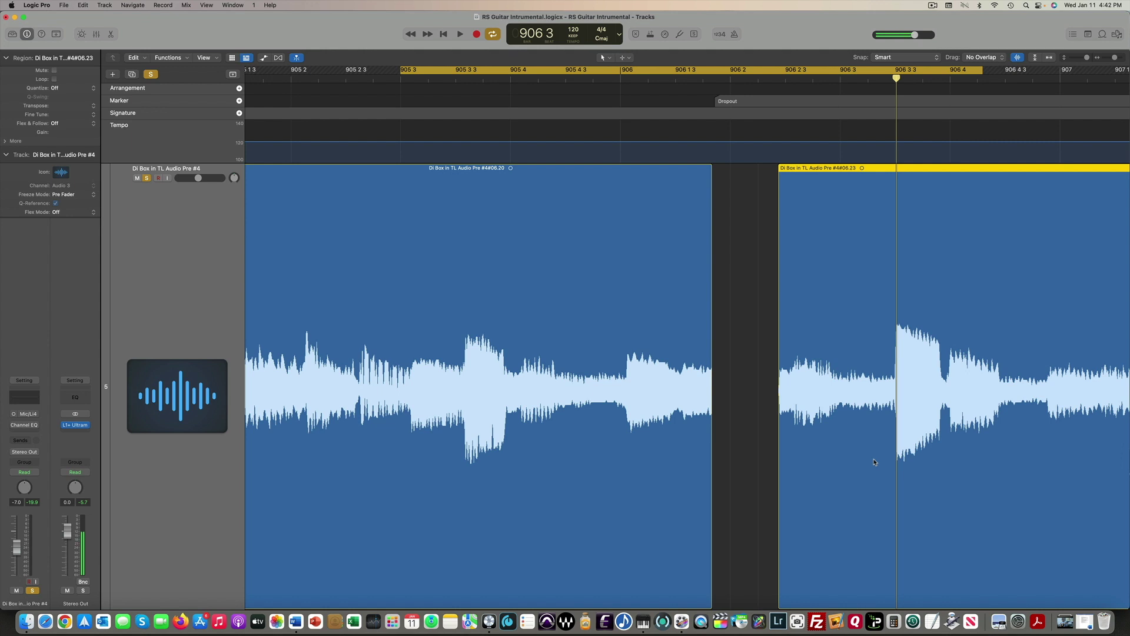
{"action": "left_click_drag", "start_coordinate": [874, 462], "coordinate": [807, 471]}
{"action": "scroll", "coordinate": [612, 476], "scroll_direction": "up", "scroll_amount": 10}
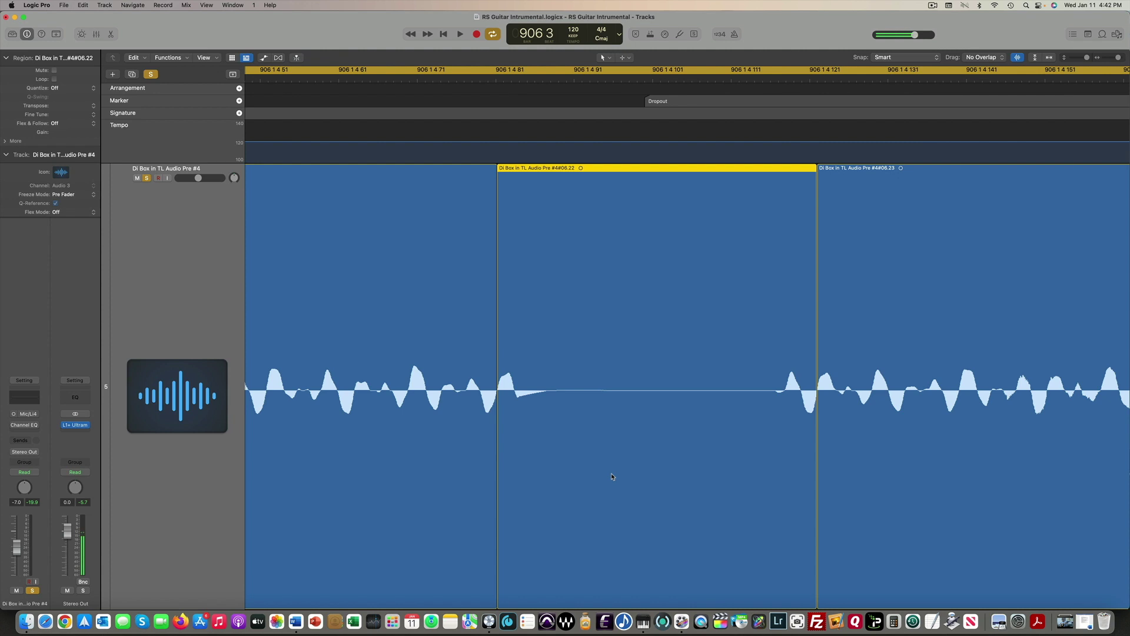
{"action": "key", "text": "Delete"}
{"action": "scroll", "coordinate": [623, 477], "scroll_direction": "right", "scroll_amount": 3}
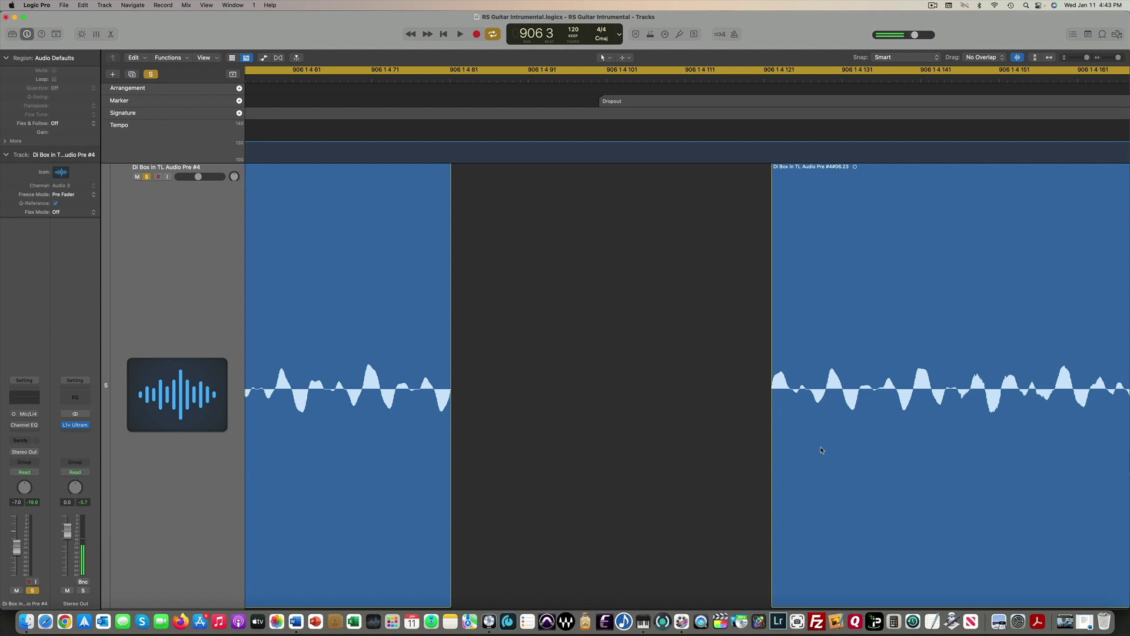
{"action": "scroll", "coordinate": [820, 453], "scroll_direction": "down", "scroll_amount": 5}
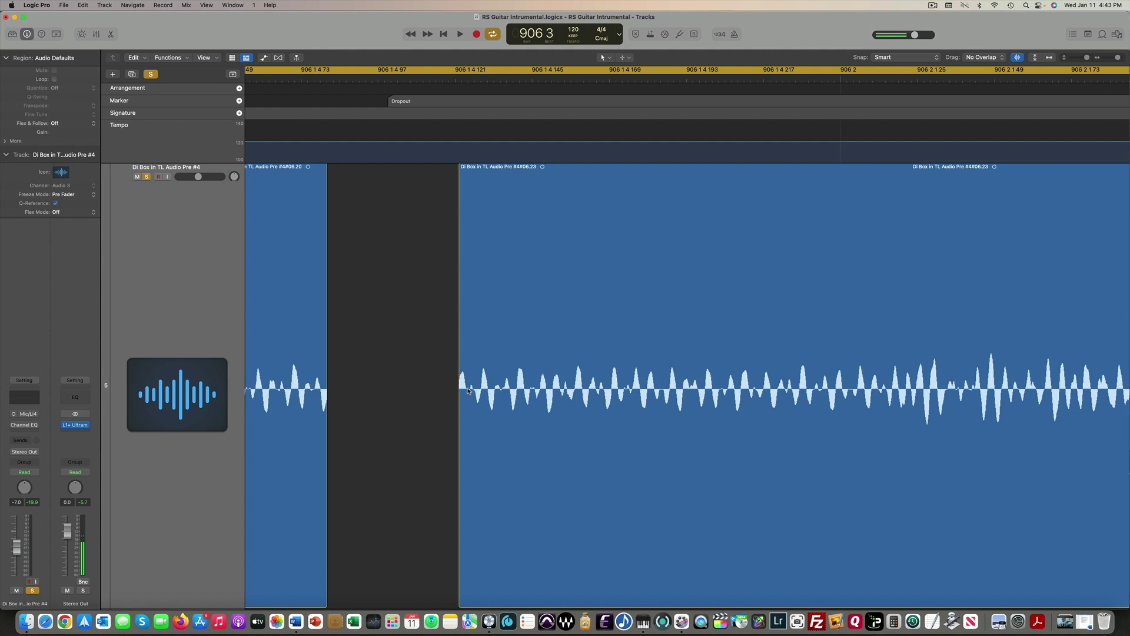
{"action": "scroll", "coordinate": [572, 391], "scroll_direction": "up", "scroll_amount": 3}
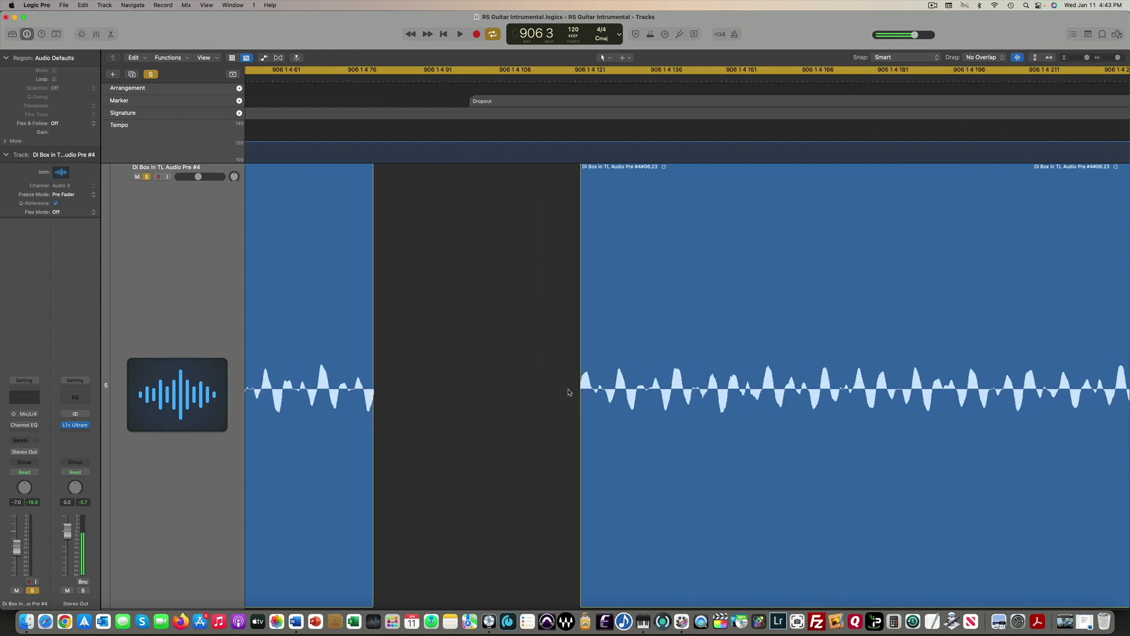
{"action": "scroll", "coordinate": [572, 391], "scroll_direction": "down", "scroll_amount": 5}
{"action": "scroll", "coordinate": [504, 204], "scroll_direction": "up", "scroll_amount": 5}
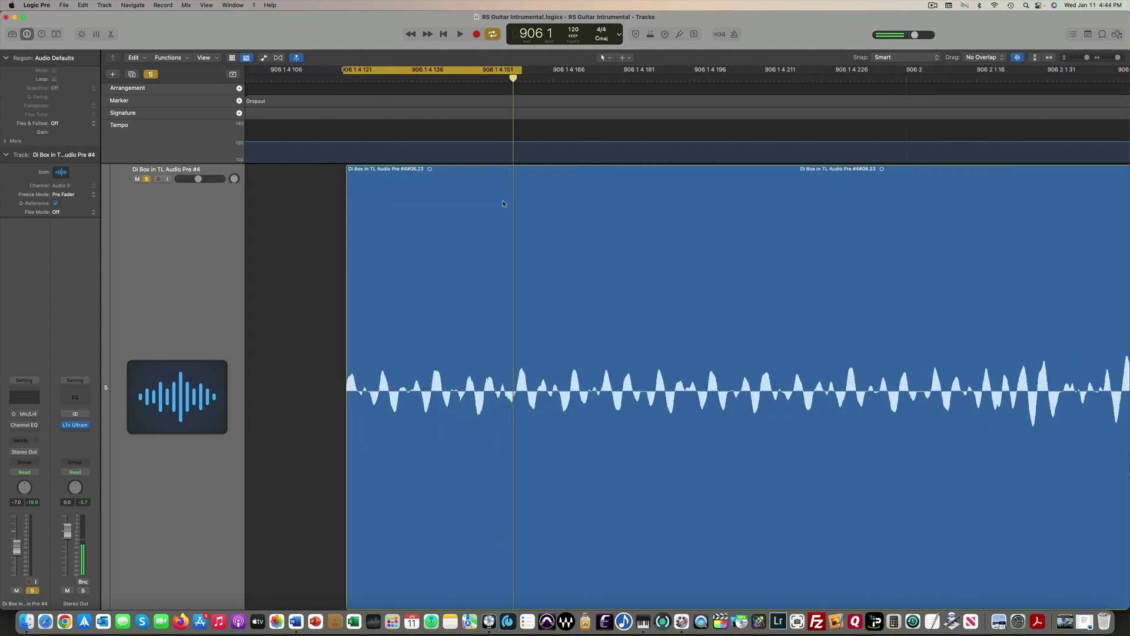
{"action": "scroll", "coordinate": [503, 203], "scroll_direction": "down", "scroll_amount": 2}
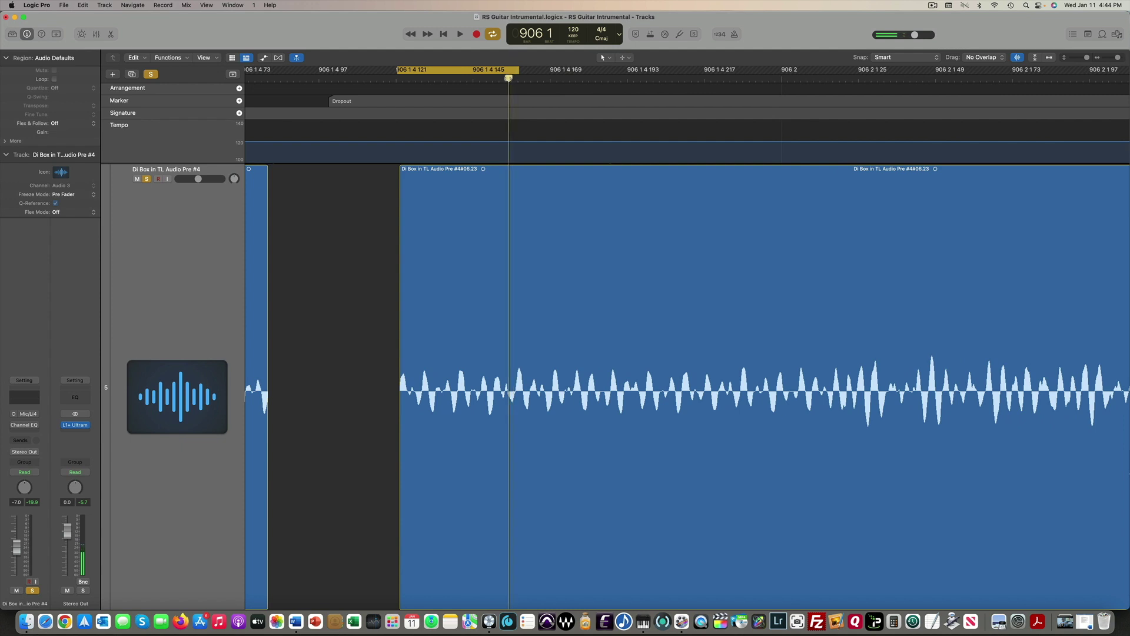
Split #06.23 into #06.24 and #06.25, then Option-drag a copy of #06.24 into the gap.
{"action": "right_click", "coordinate": [510, 341]}
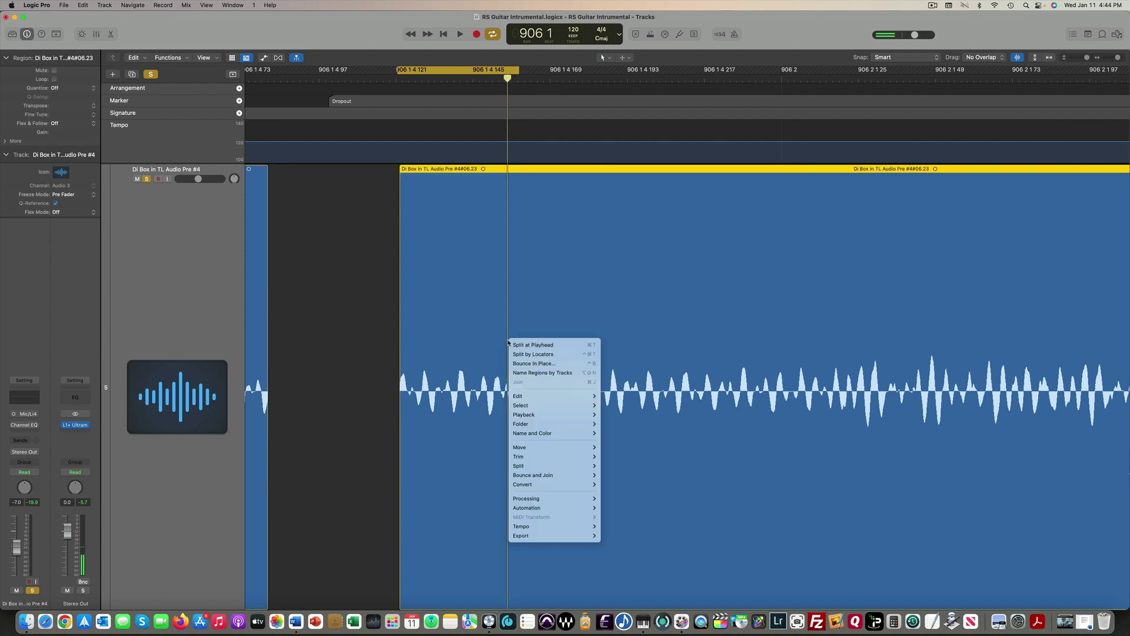
{"action": "left_click", "coordinate": [517, 346]}
{"action": "scroll", "coordinate": [524, 435], "scroll_direction": "left", "scroll_amount": 2}
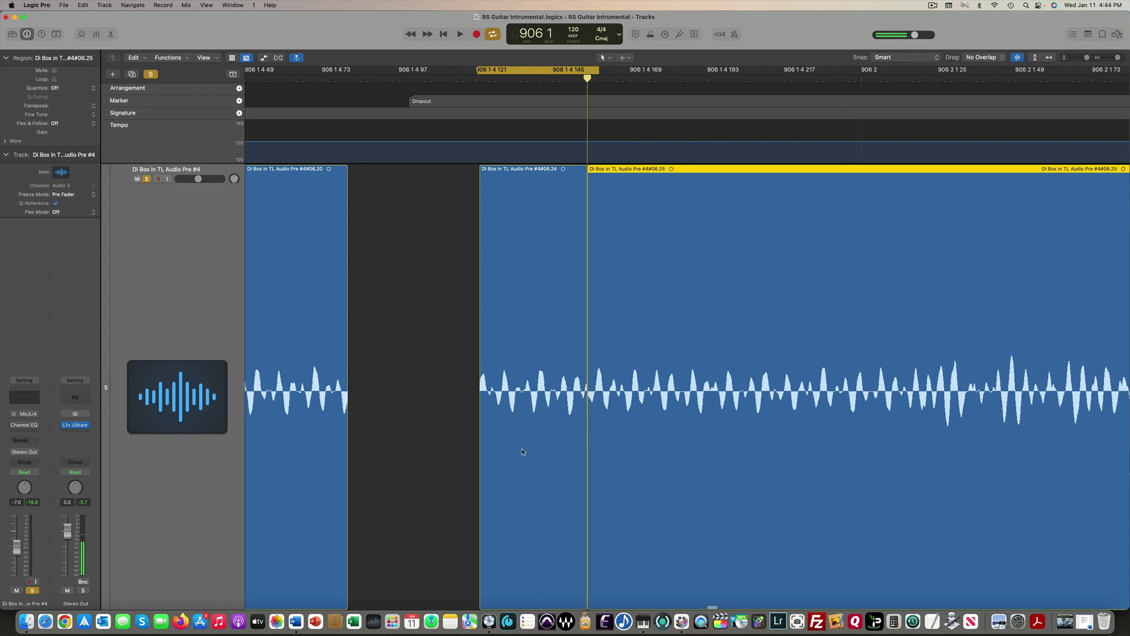
{"action": "left_click", "coordinate": [519, 455]}
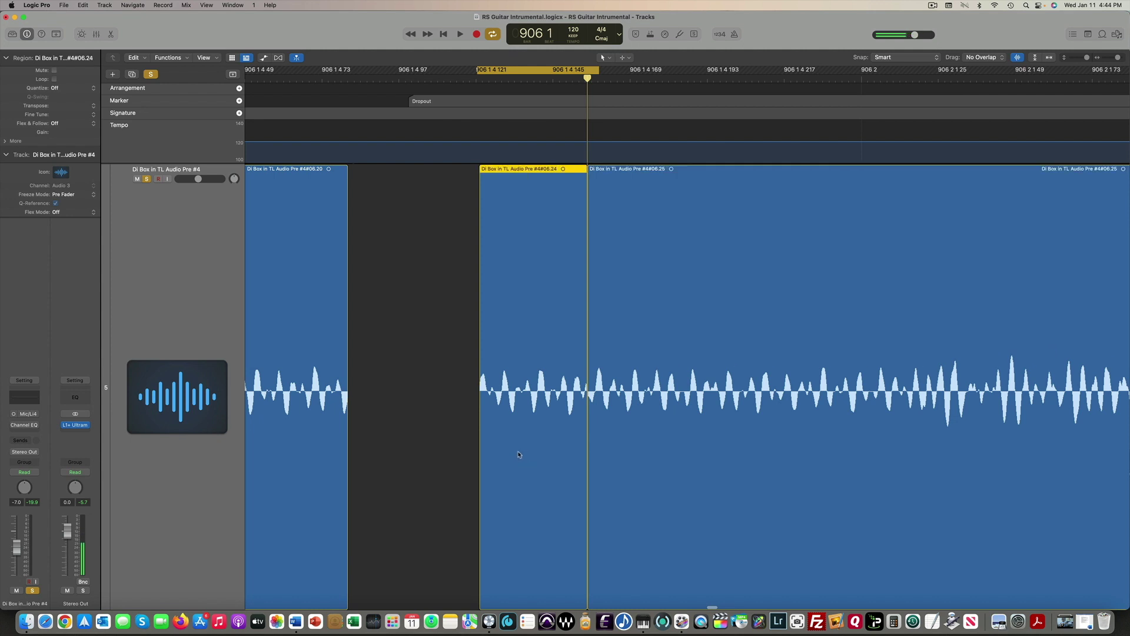
{"action": "left_click_drag", "start_coordinate": [518, 455], "coordinate": [390, 453]}
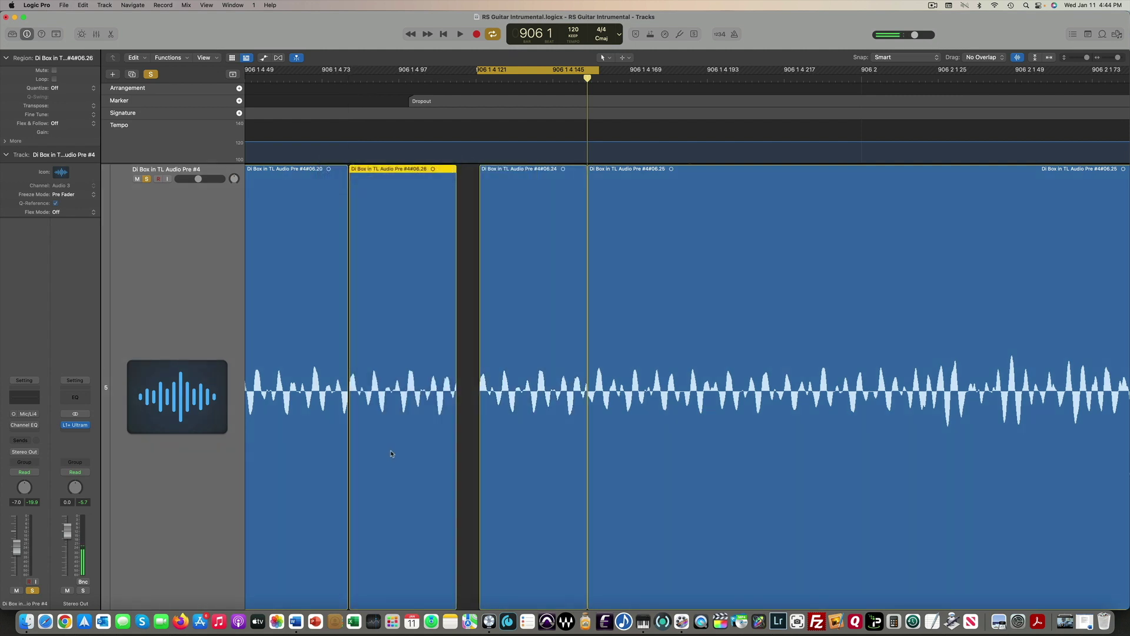
Trim copy #06.26 to start at about 906 1 4 77 against #06.20 and meet the next region.
{"action": "key", "text": "super+Left"}
{"action": "key", "text": "super+Right"}
{"action": "key", "text": "super+Right"}
{"action": "key", "text": "super+Right"}
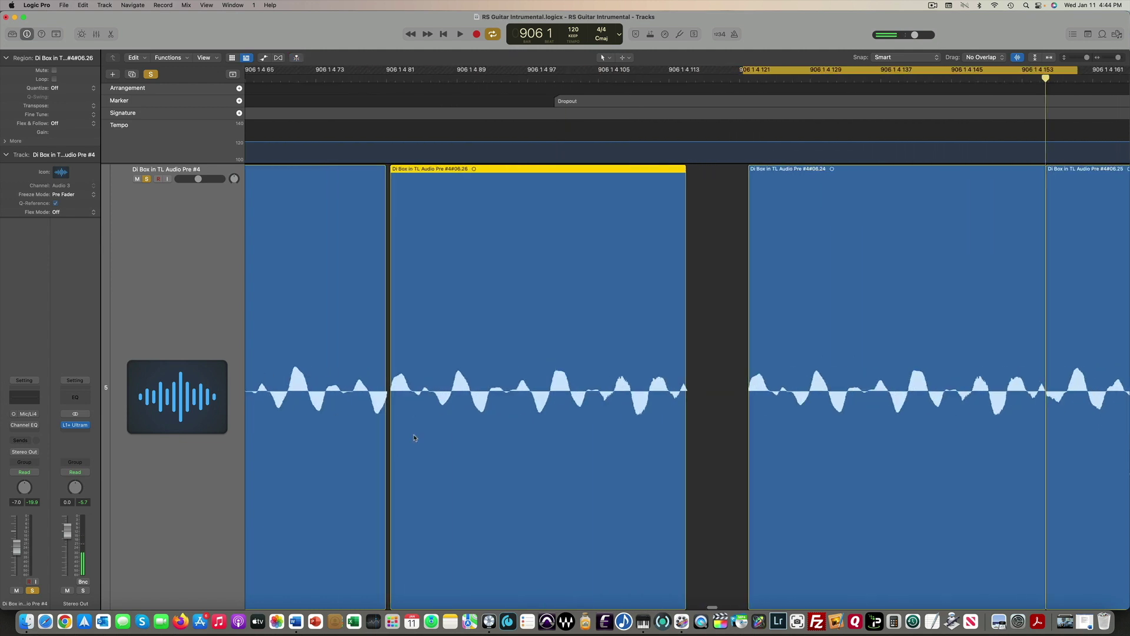
{"action": "left_click_drag", "start_coordinate": [414, 437], "coordinate": [411, 438]}
{"action": "left_click_drag", "start_coordinate": [389, 414], "coordinate": [396, 414]}
{"action": "scroll", "coordinate": [616, 500], "scroll_direction": "right", "scroll_amount": 3}
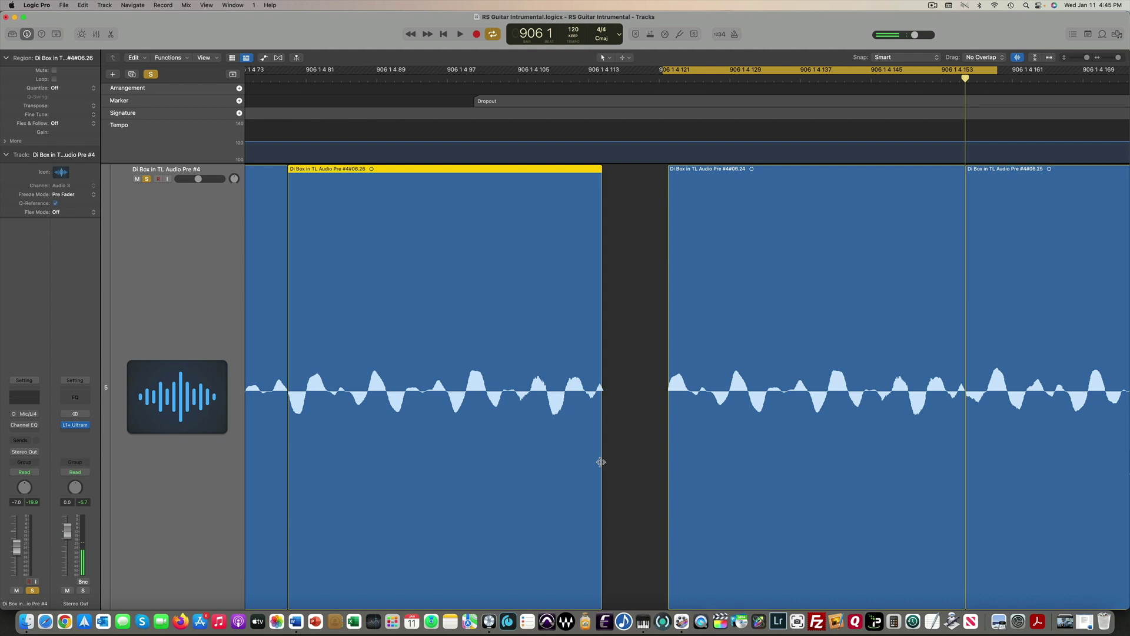
{"action": "left_click_drag", "start_coordinate": [601, 462], "coordinate": [767, 447]}
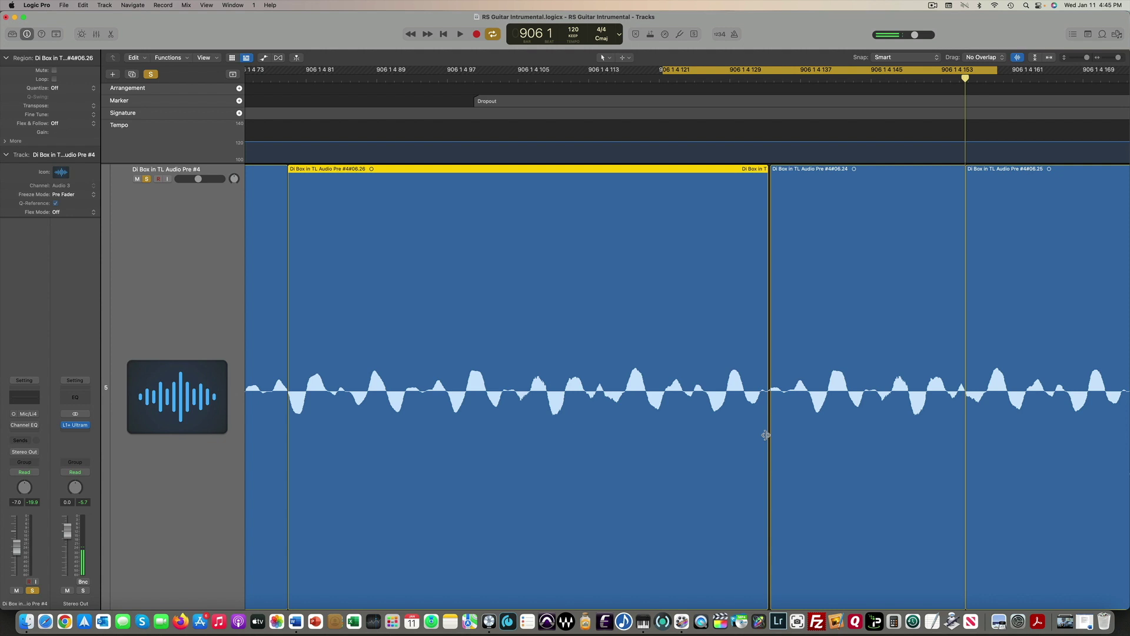
{"action": "scroll", "coordinate": [765, 435], "scroll_direction": "left", "scroll_amount": 10}
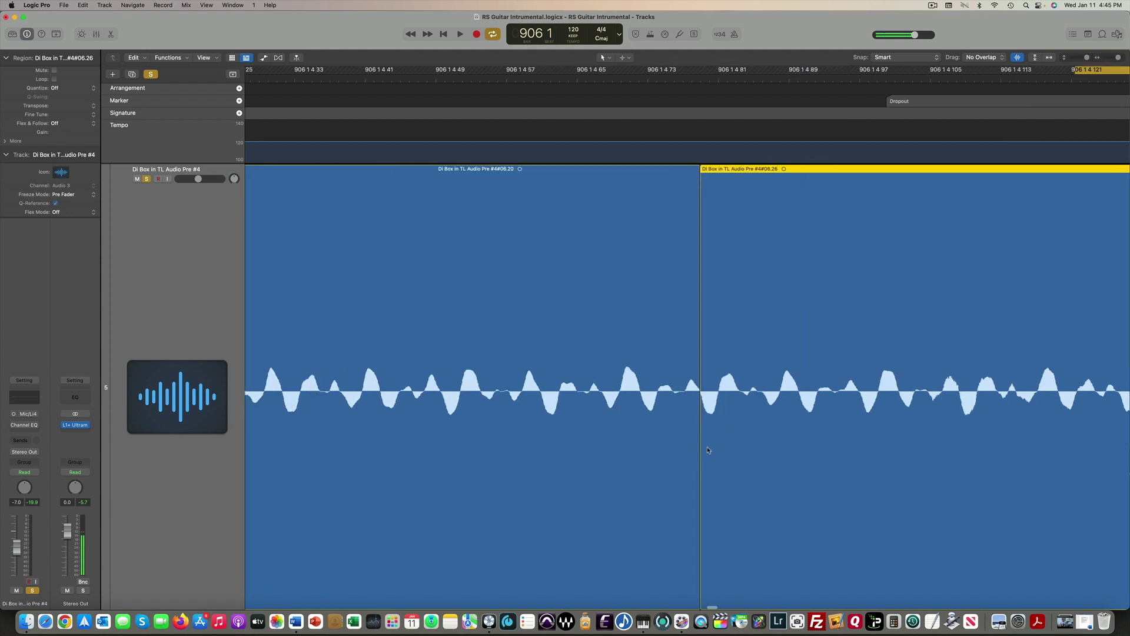
{"action": "scroll", "coordinate": [708, 451], "scroll_direction": "right", "scroll_amount": 1}
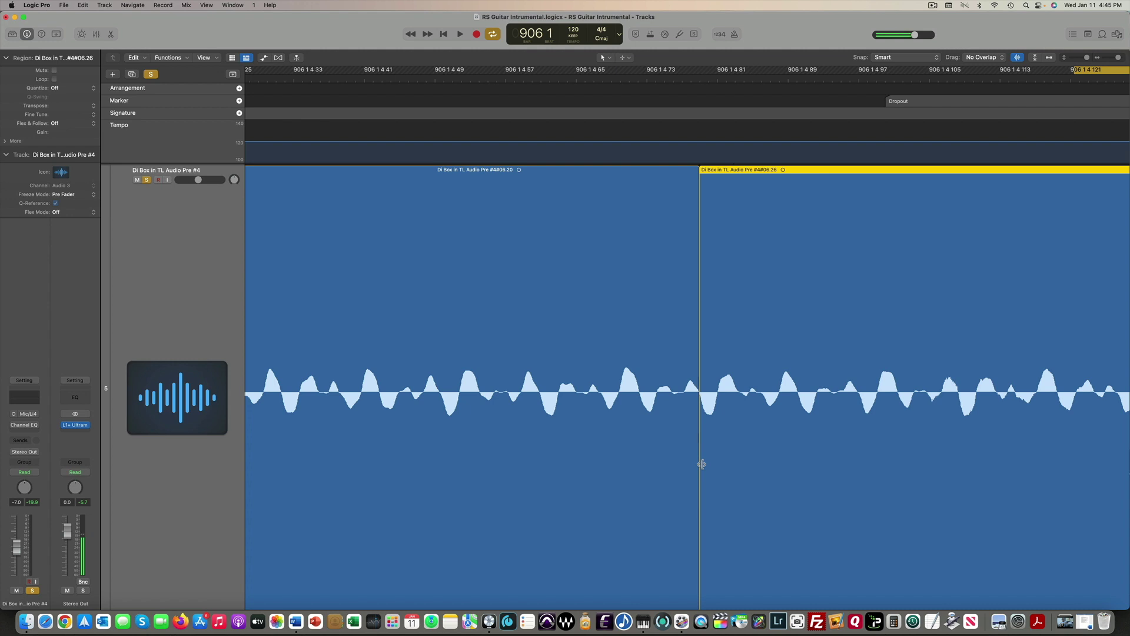
{"action": "mouse_move", "coordinate": [702, 465]}
{"action": "left_mouse_down"}
{"action": "mouse_move", "coordinate": [412, 452]}
{"action": "mouse_move", "coordinate": [707, 475]}
{"action": "left_mouse_up"}
Turn off cycle mode.
{"action": "scroll", "coordinate": [687, 476], "scroll_direction": "down", "scroll_amount": 5}
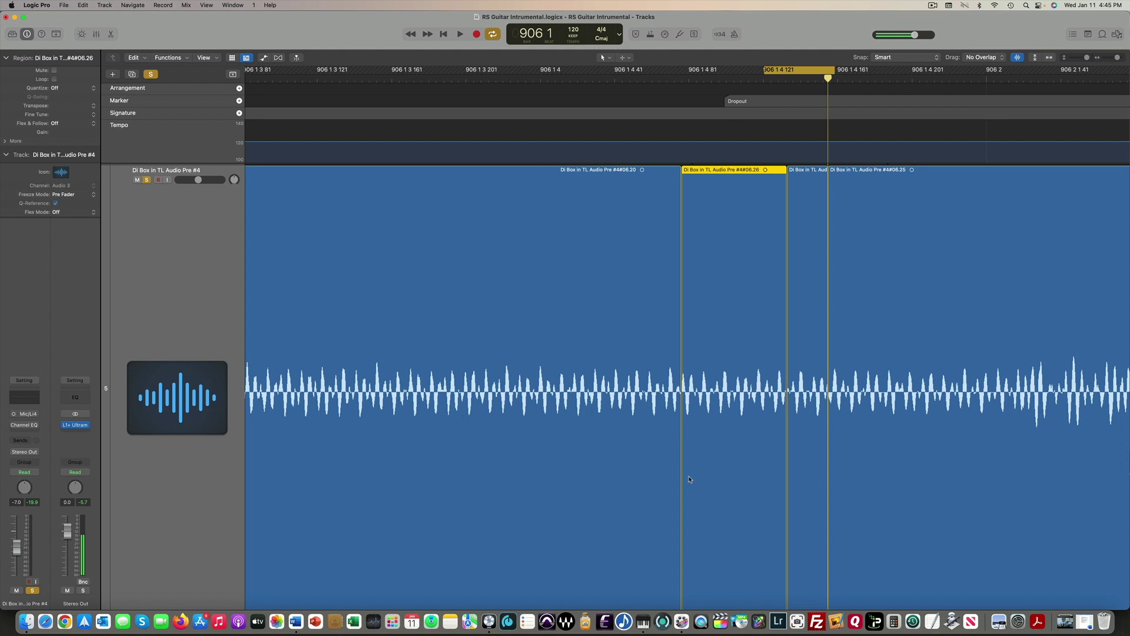
{"action": "scroll", "coordinate": [687, 479], "scroll_direction": "down", "scroll_amount": 2}
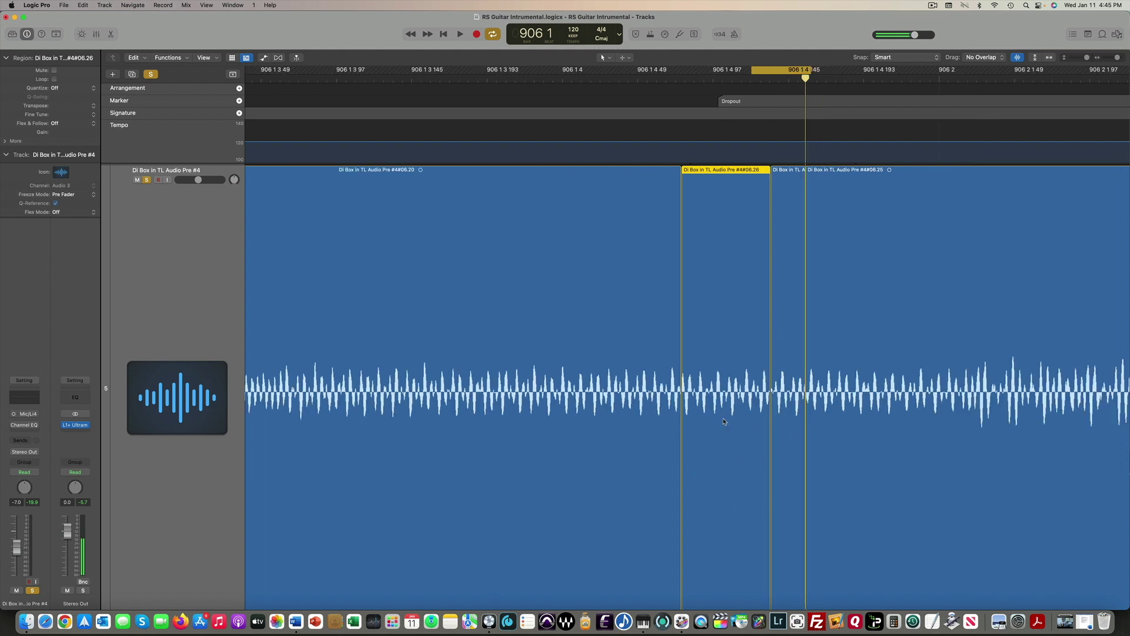
{"action": "left_click", "coordinate": [777, 74]}
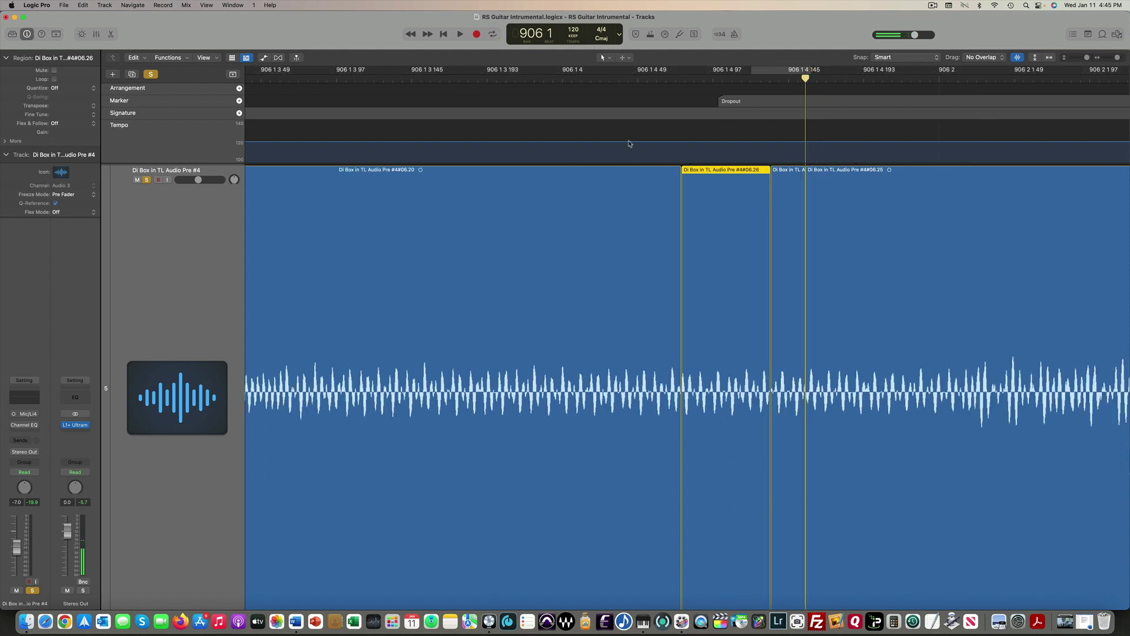
{"action": "scroll", "coordinate": [628, 143], "scroll_direction": "down", "scroll_amount": 1}
{"action": "scroll", "coordinate": [629, 143], "scroll_direction": "down", "scroll_amount": 2}
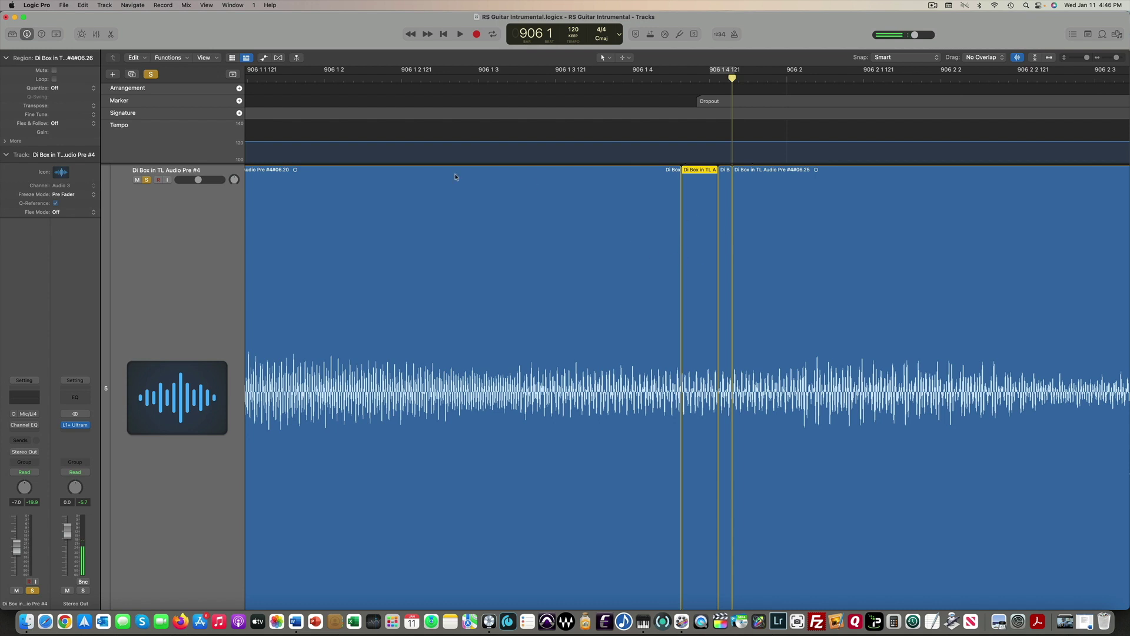
{"action": "scroll", "coordinate": [396, 181], "scroll_direction": "down", "scroll_amount": 4}
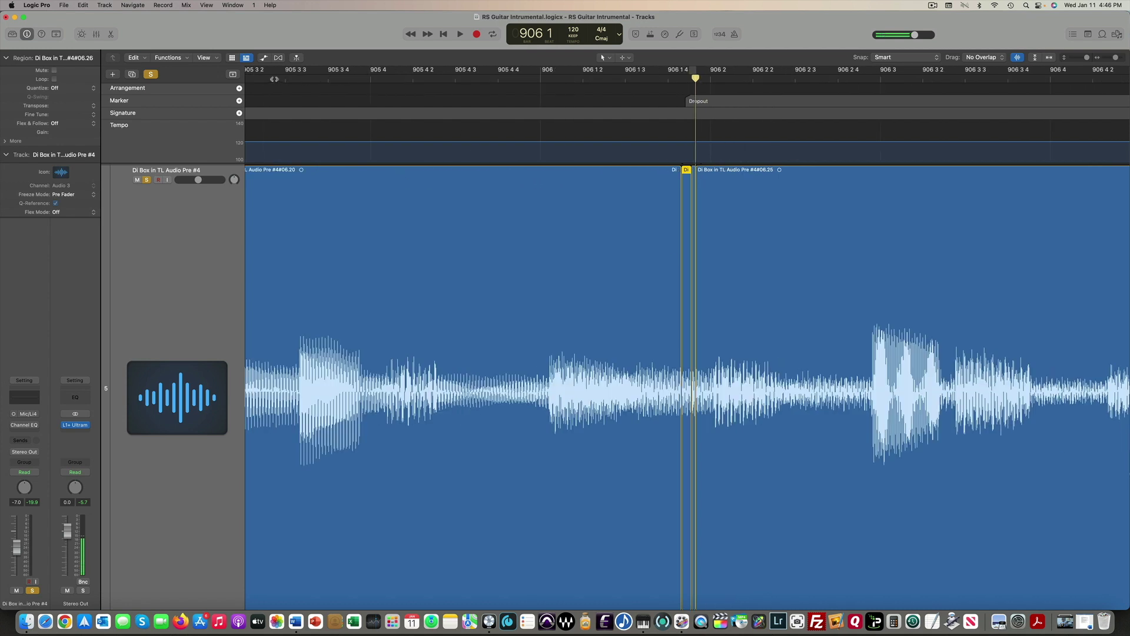
Play back the patched passage around bar 906 from just before the join.
{"action": "left_click", "coordinate": [271, 77]}
{"action": "key", "text": "space"}
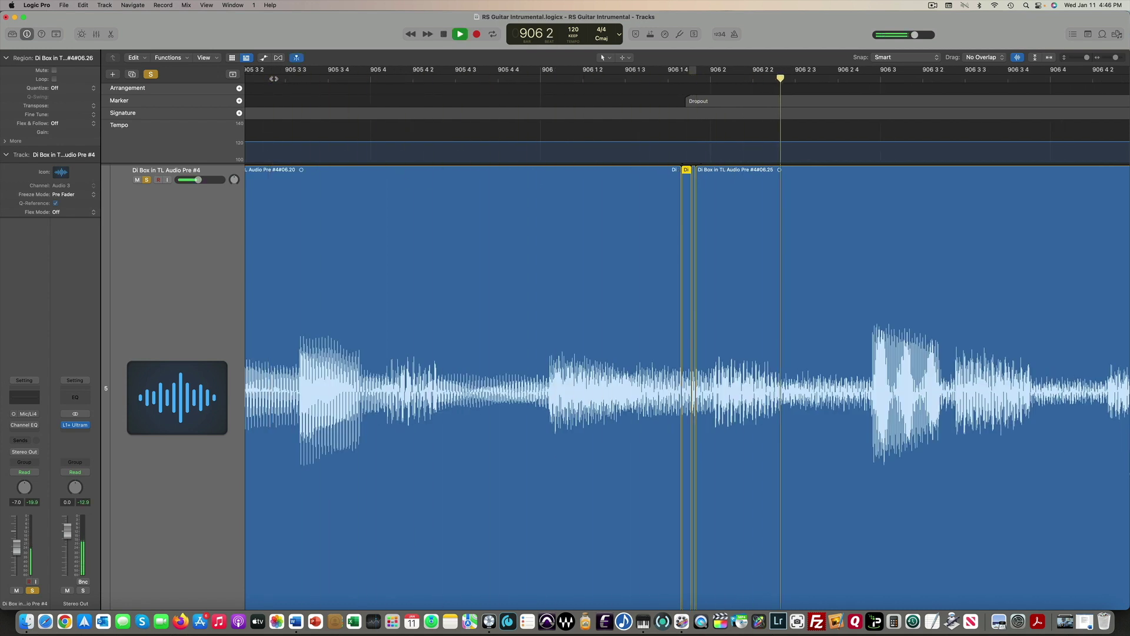
{"action": "scroll", "coordinate": [338, 169], "scroll_direction": "down", "scroll_amount": 3}
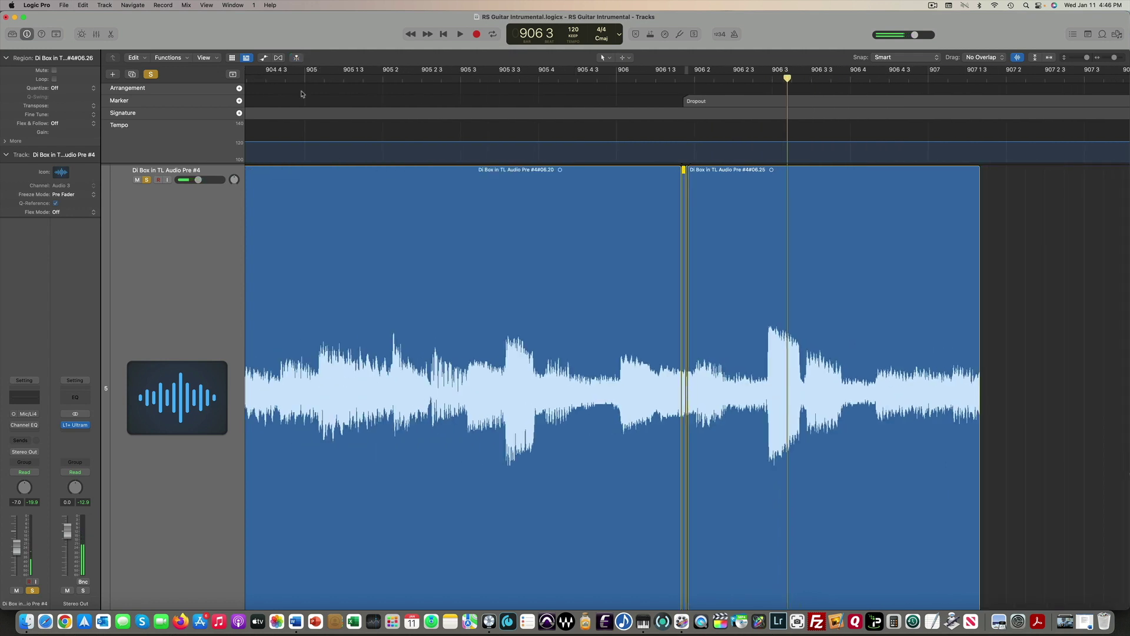
{"action": "left_click", "coordinate": [265, 78]}
{"action": "key", "text": "space"}
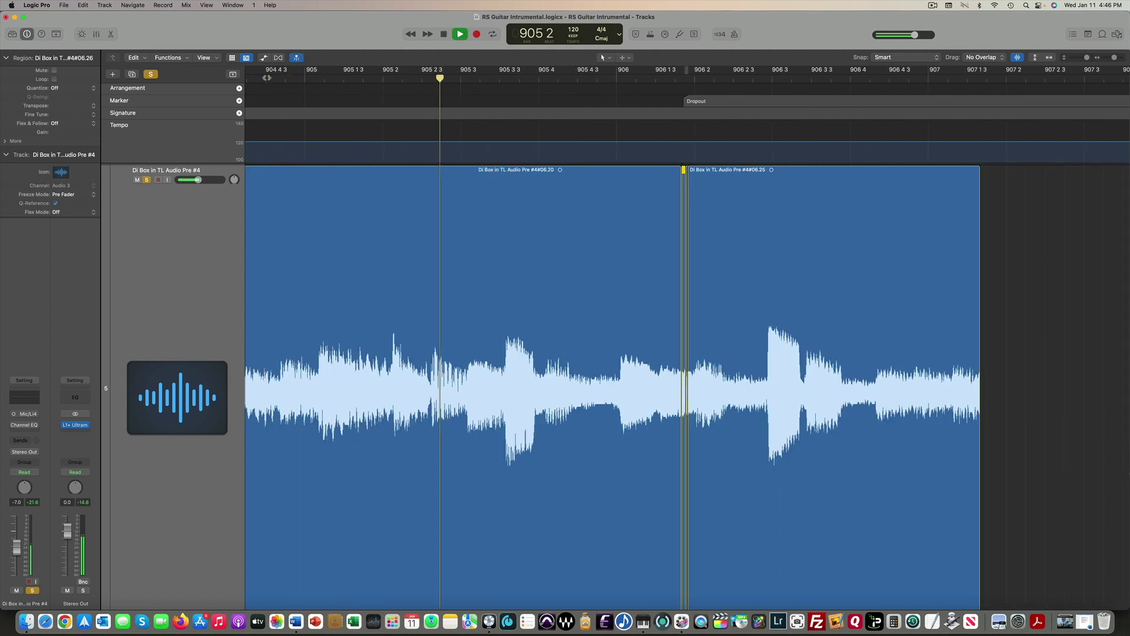